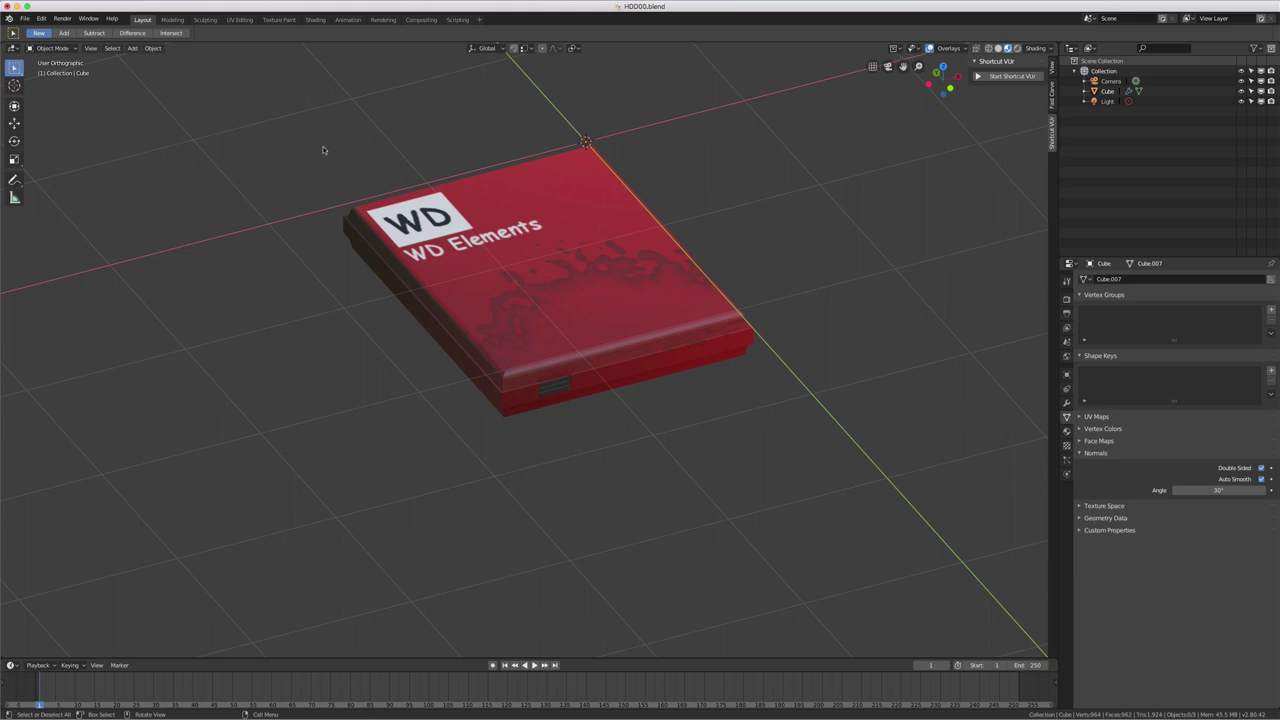
Open the Edit menu over the WD drive scene and point to Preferences.
left_click(42, 18)
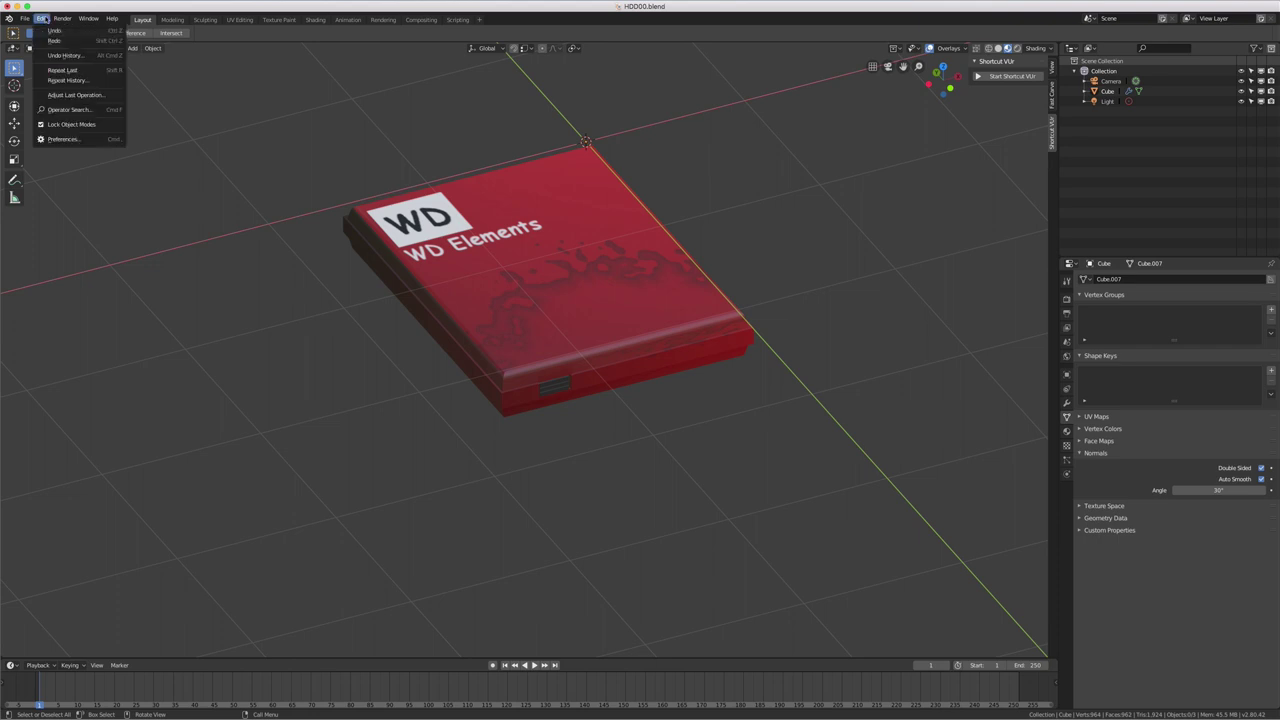
left_click(60, 139)
left_click_drag(238, 10, 592, 157)
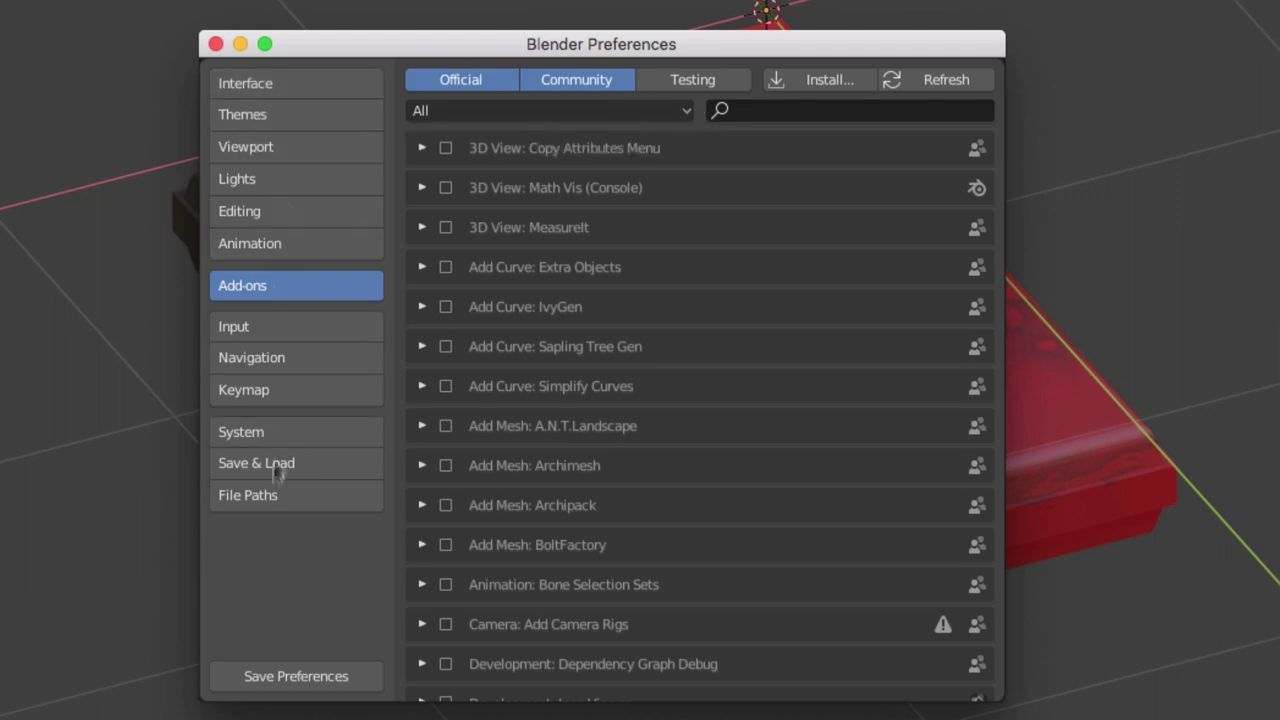
left_click(259, 395)
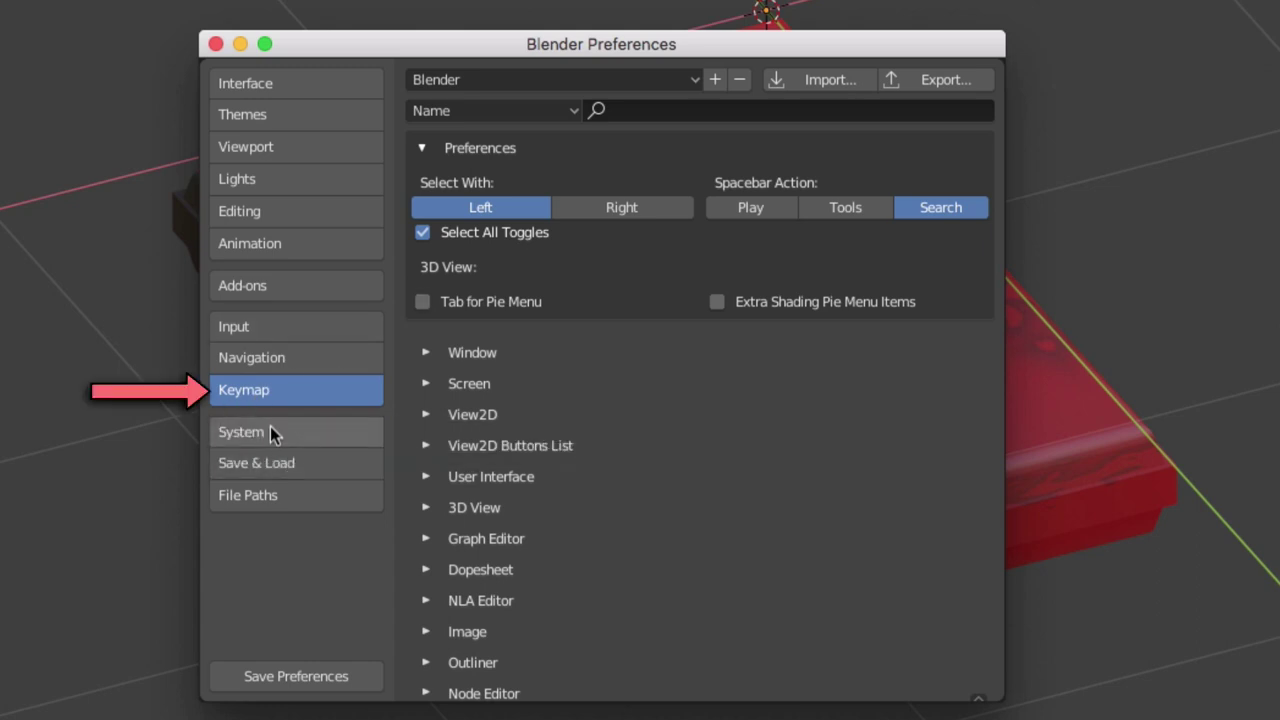
left_click(270, 432)
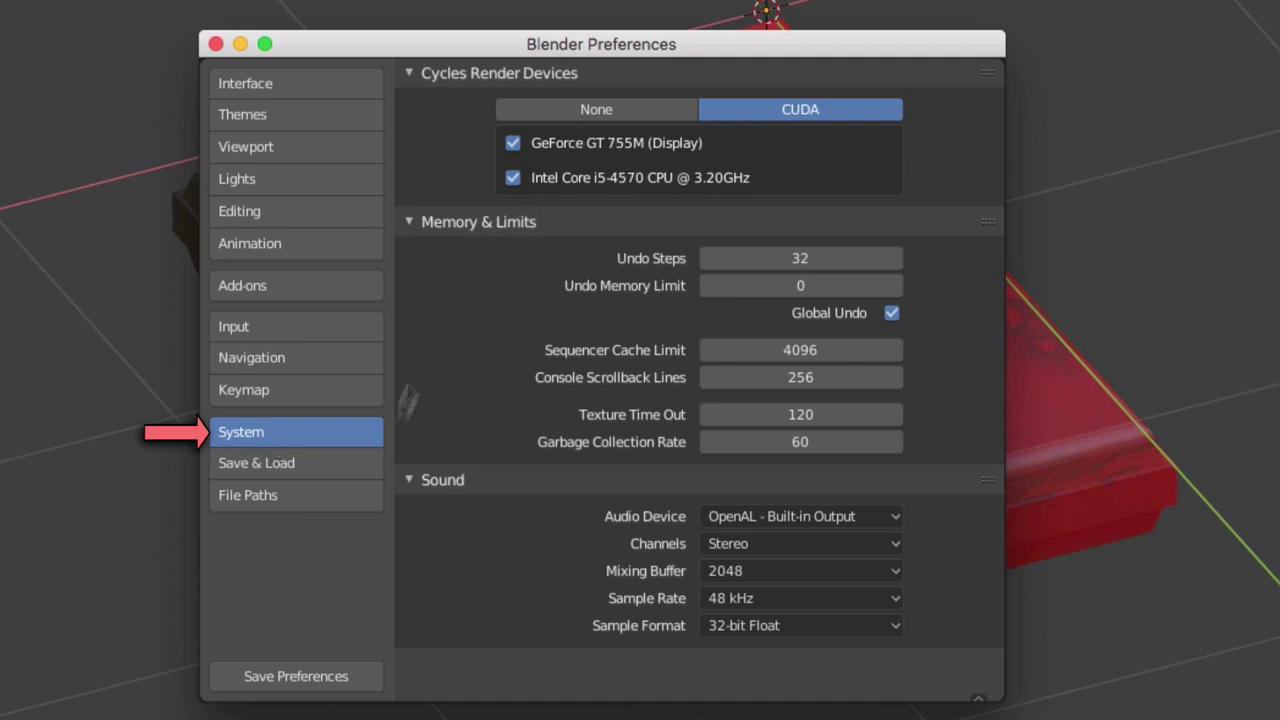
left_click(271, 496)
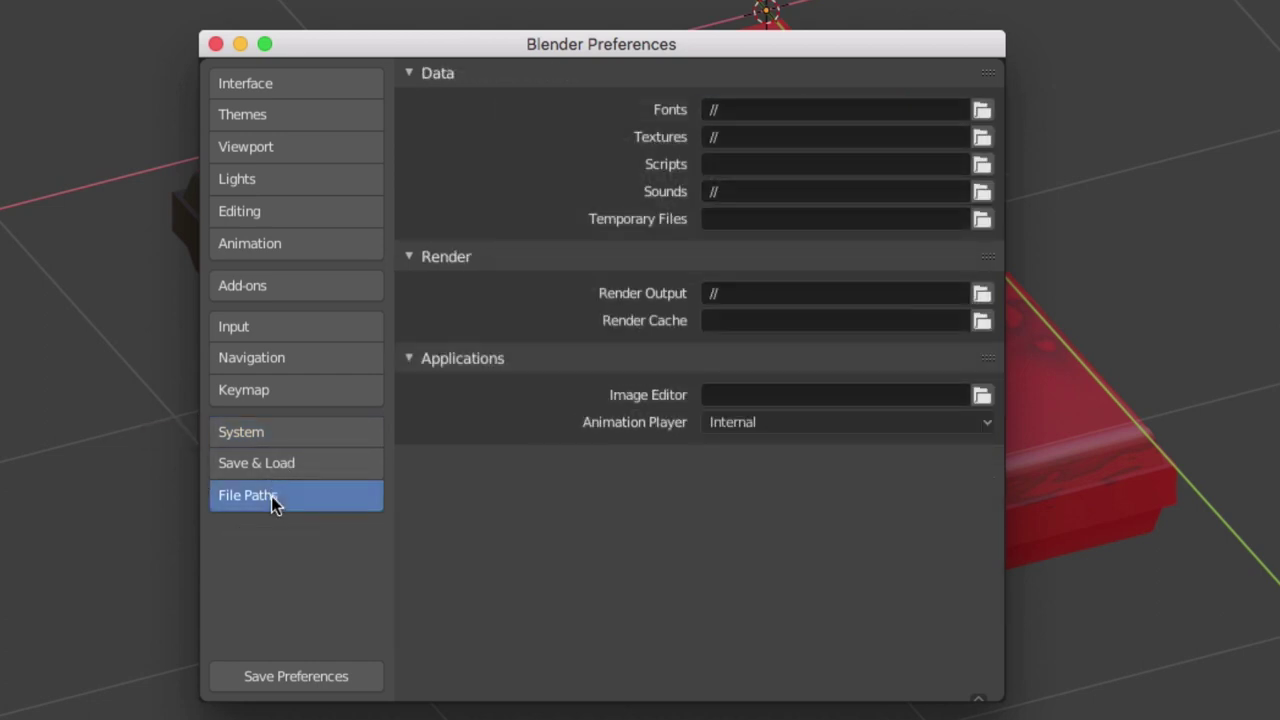
left_click(269, 468)
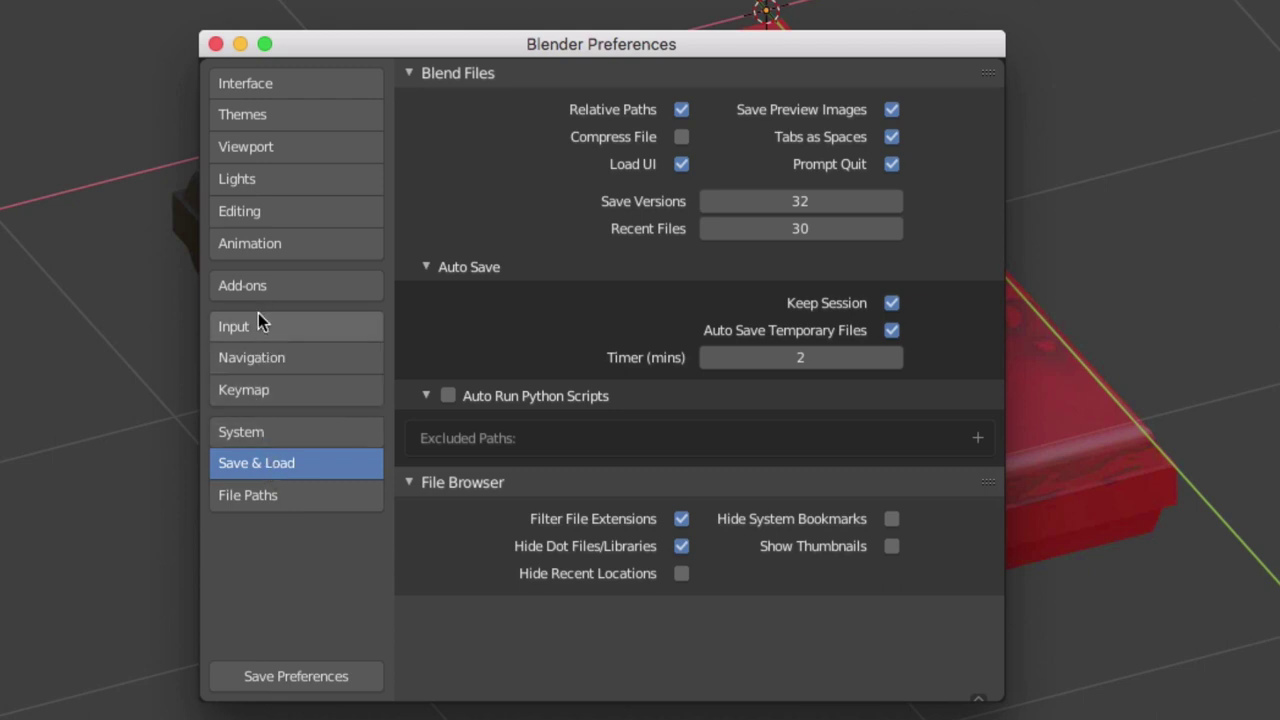
left_click(274, 91)
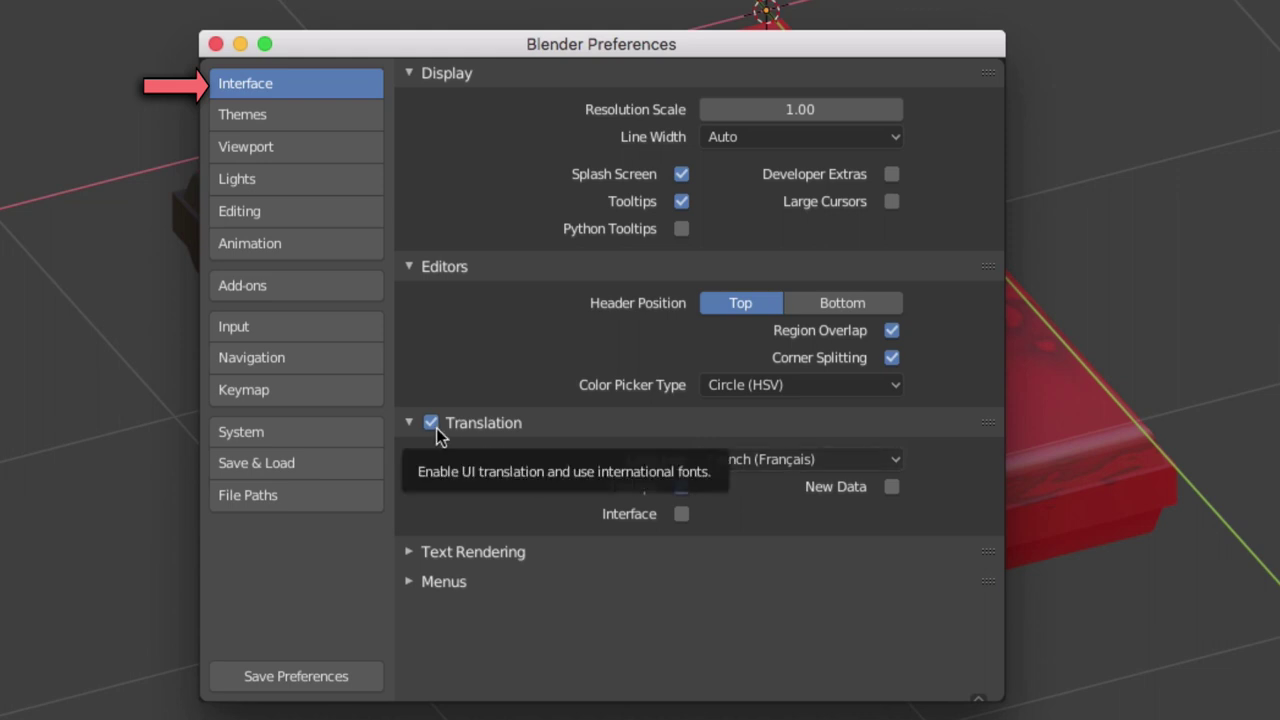
left_click(763, 462)
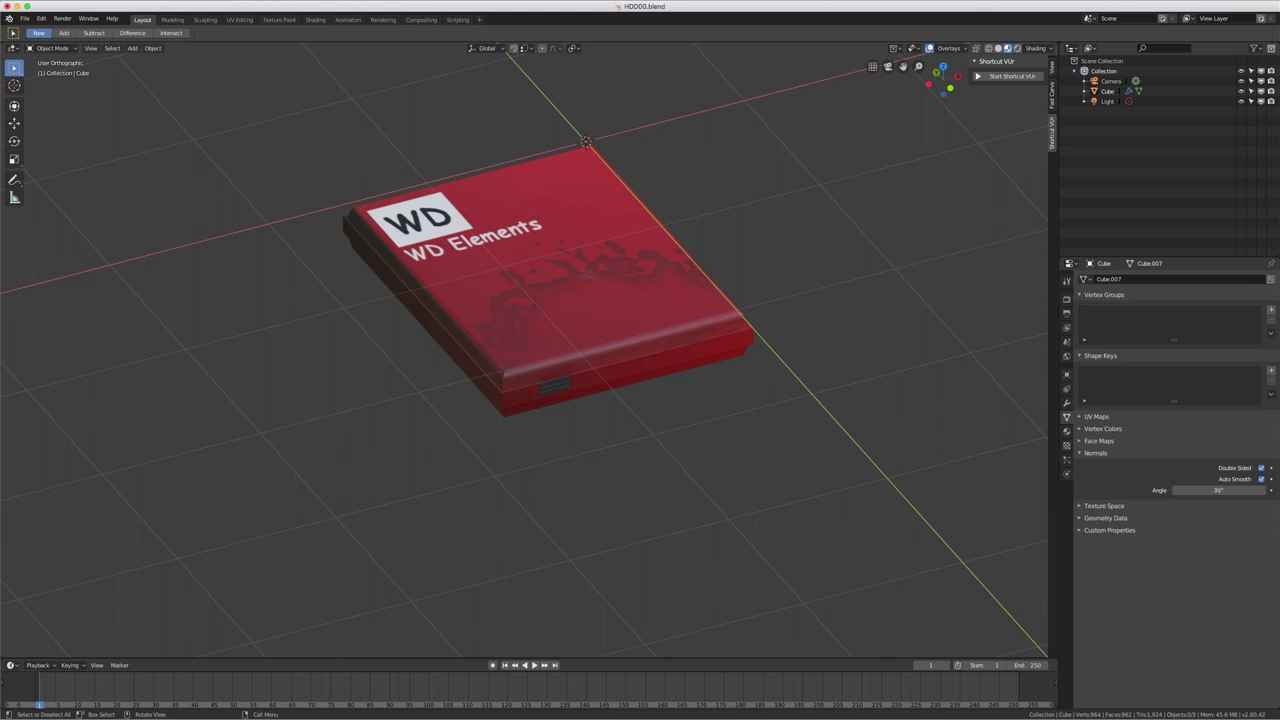
Select the WD drive model and switch it into Edit Mode.
middle_click_drag(679, 261, 617, 292)
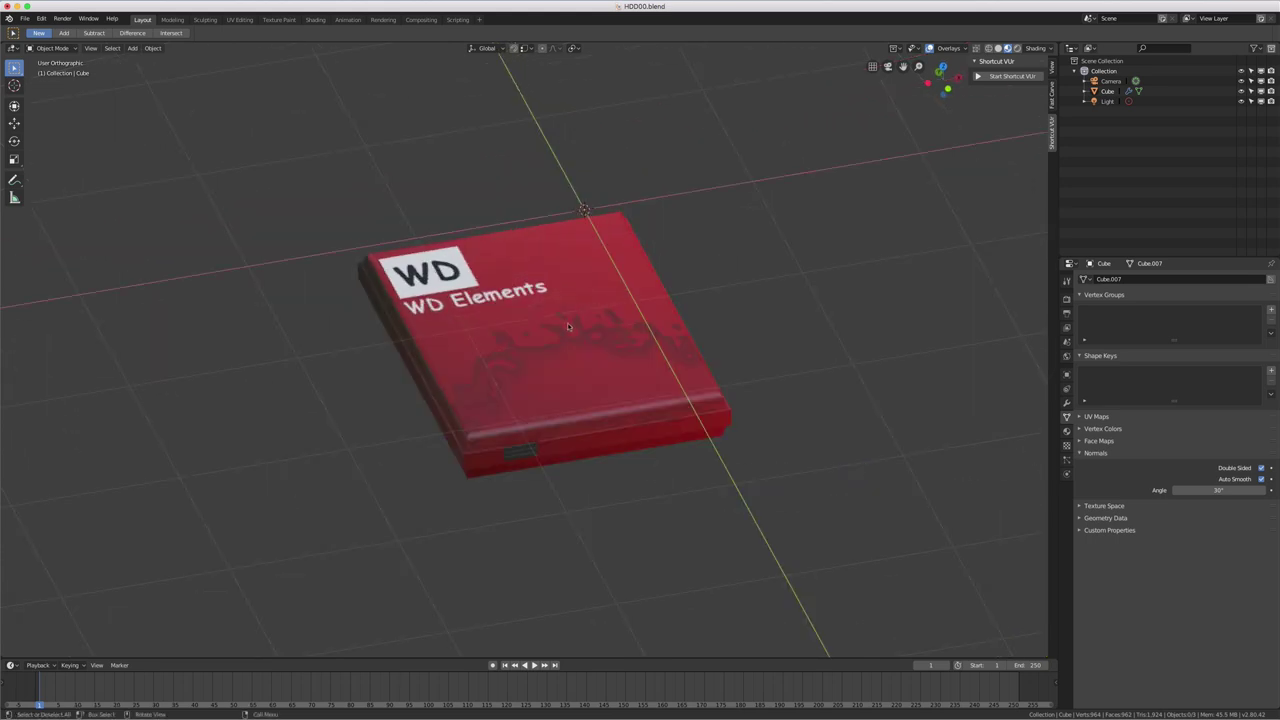
left_click(514, 301)
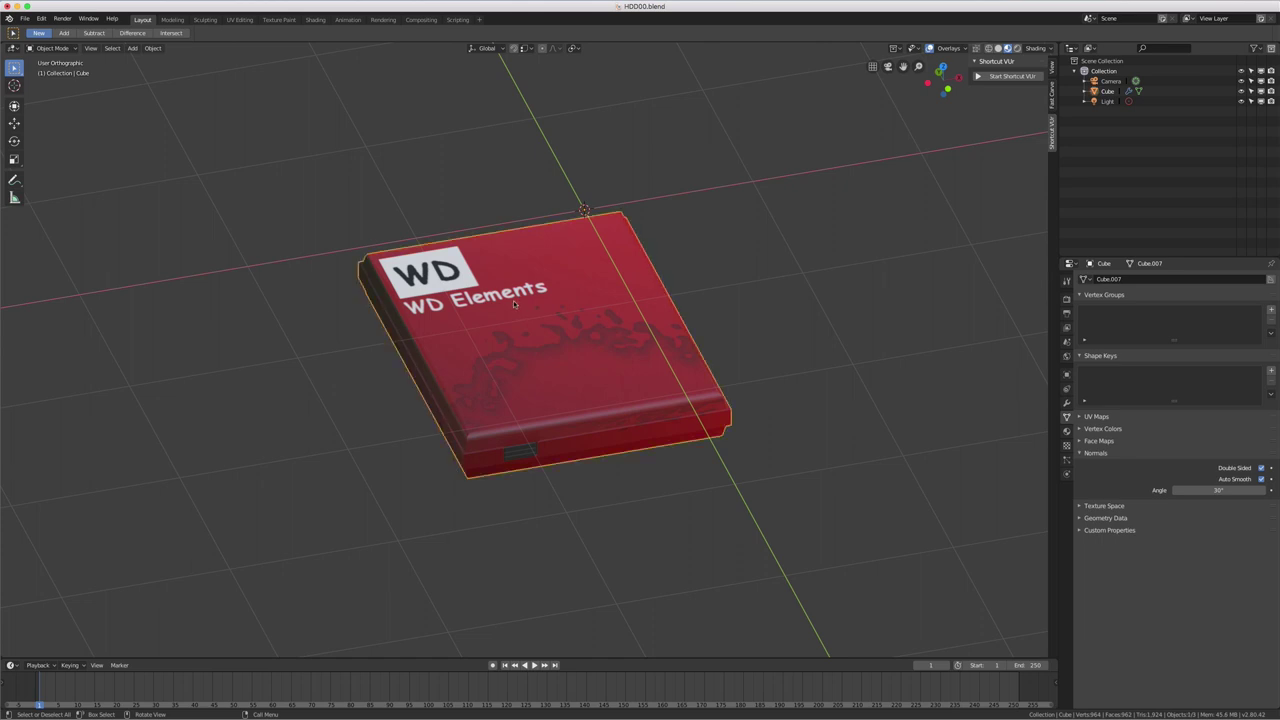
key("Tab")
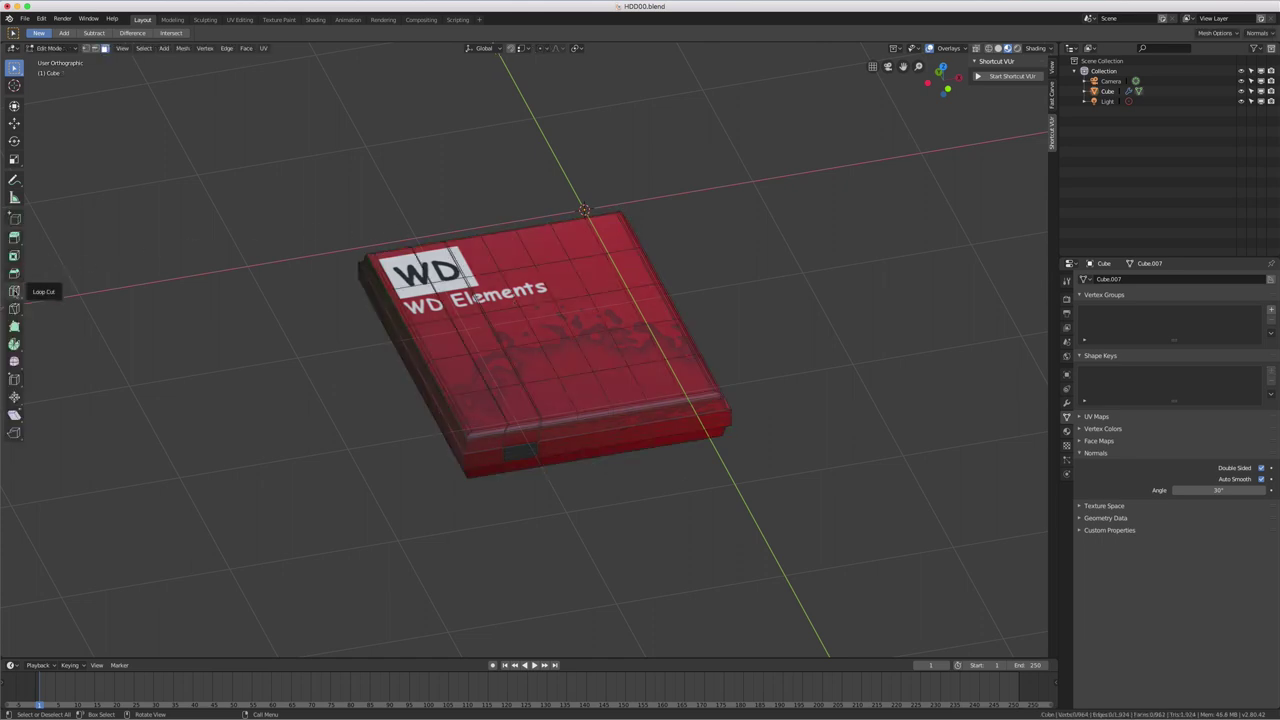
Try the Loop Cut tool, return to box select, then reveal the Knife/Bisect flyout.
left_click_drag(14, 291, 57, 296)
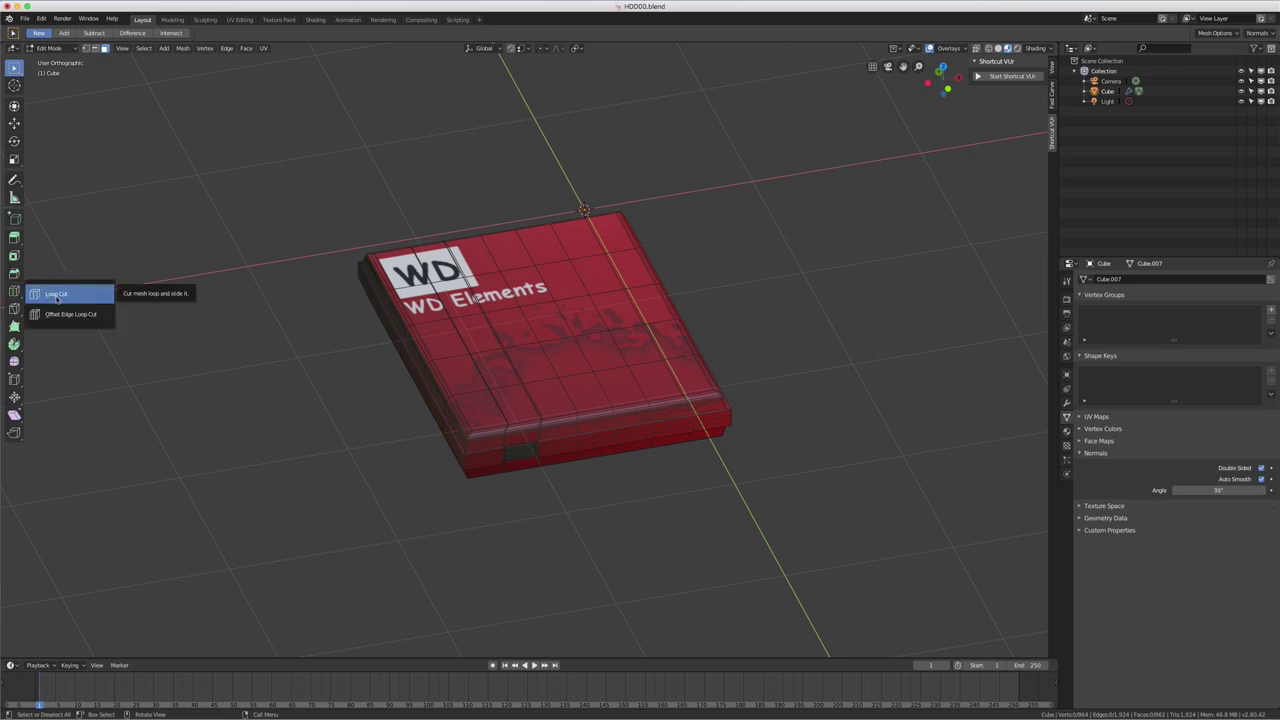
left_click(57, 296)
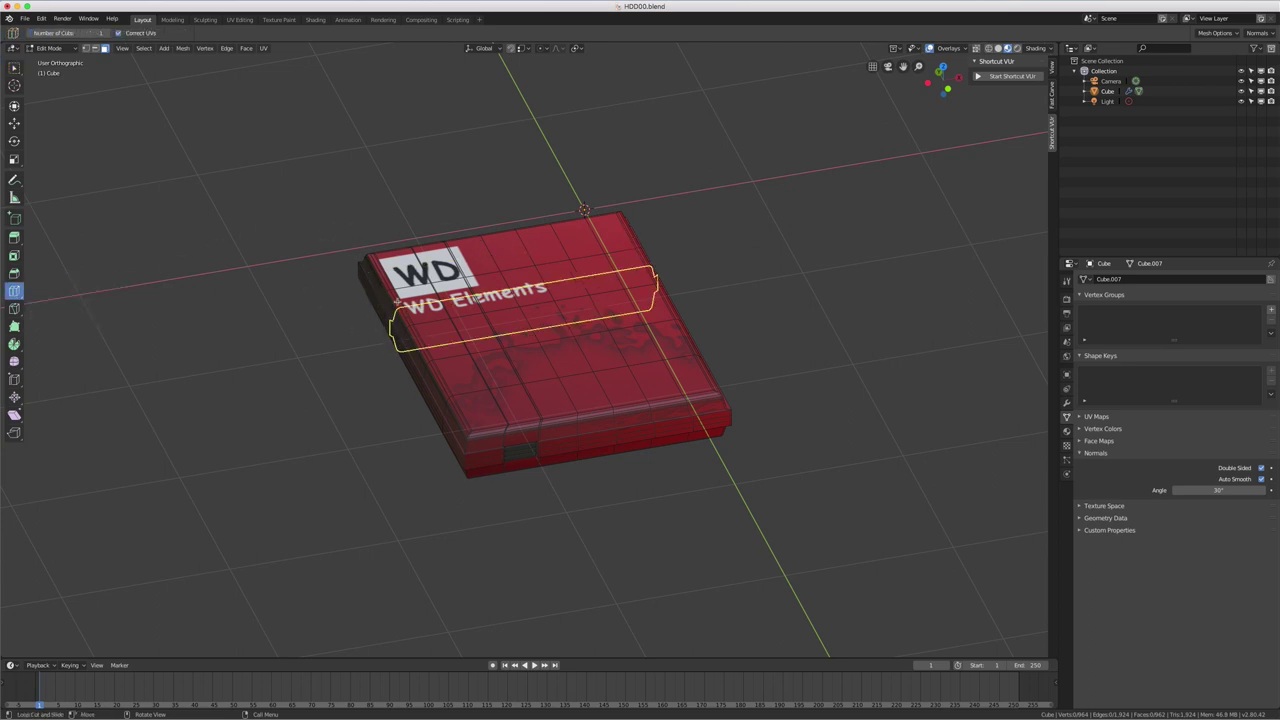
left_click(14, 66)
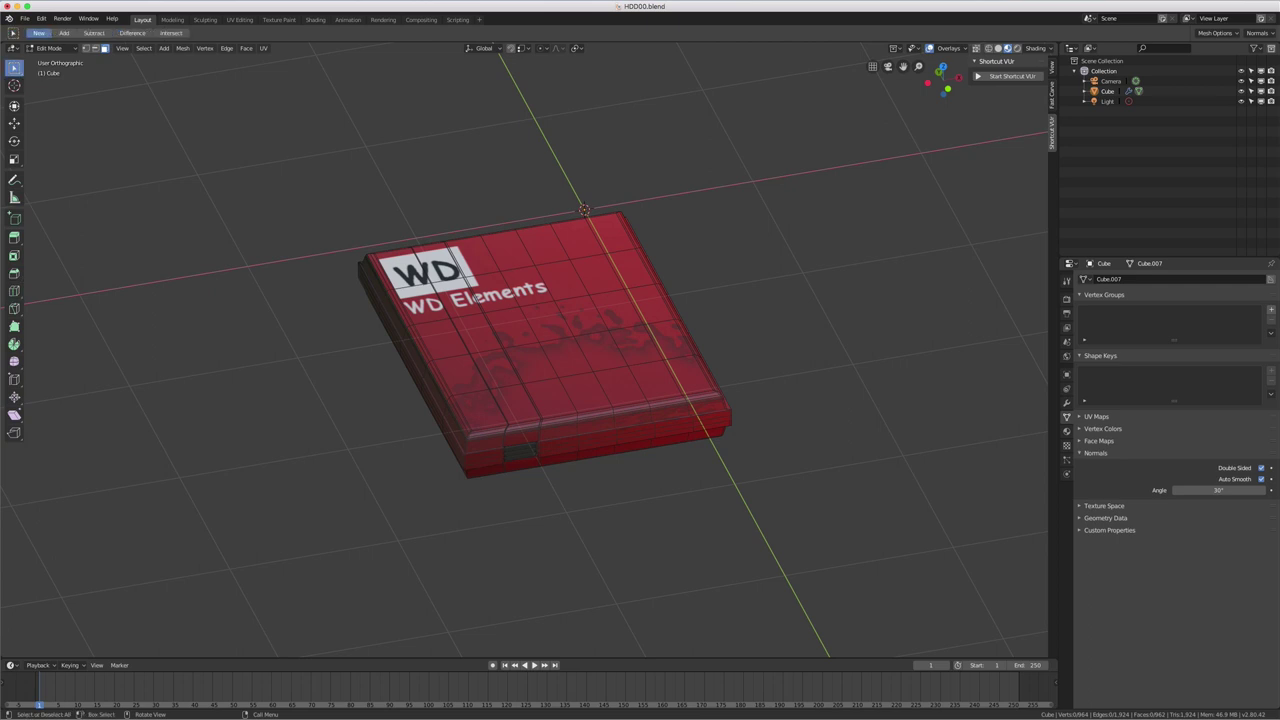
middle_click_drag(508, 343, 503, 356)
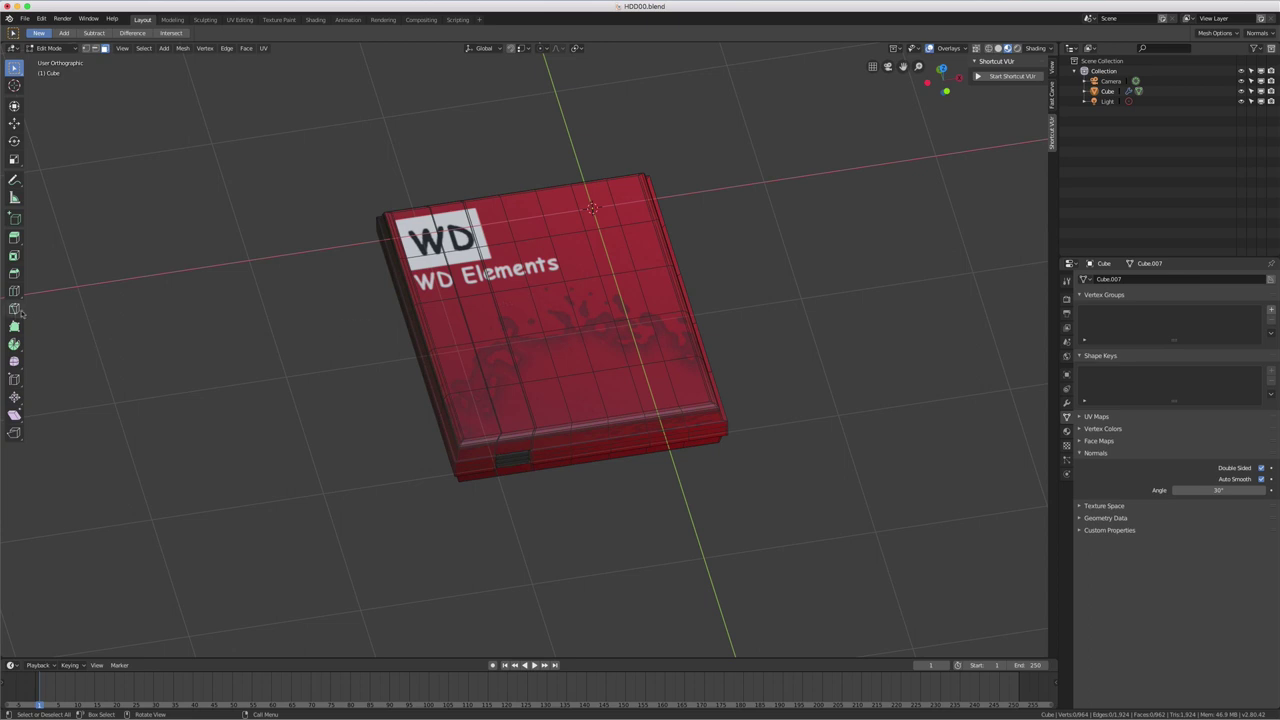
left_click_drag(14, 309, 40, 312)
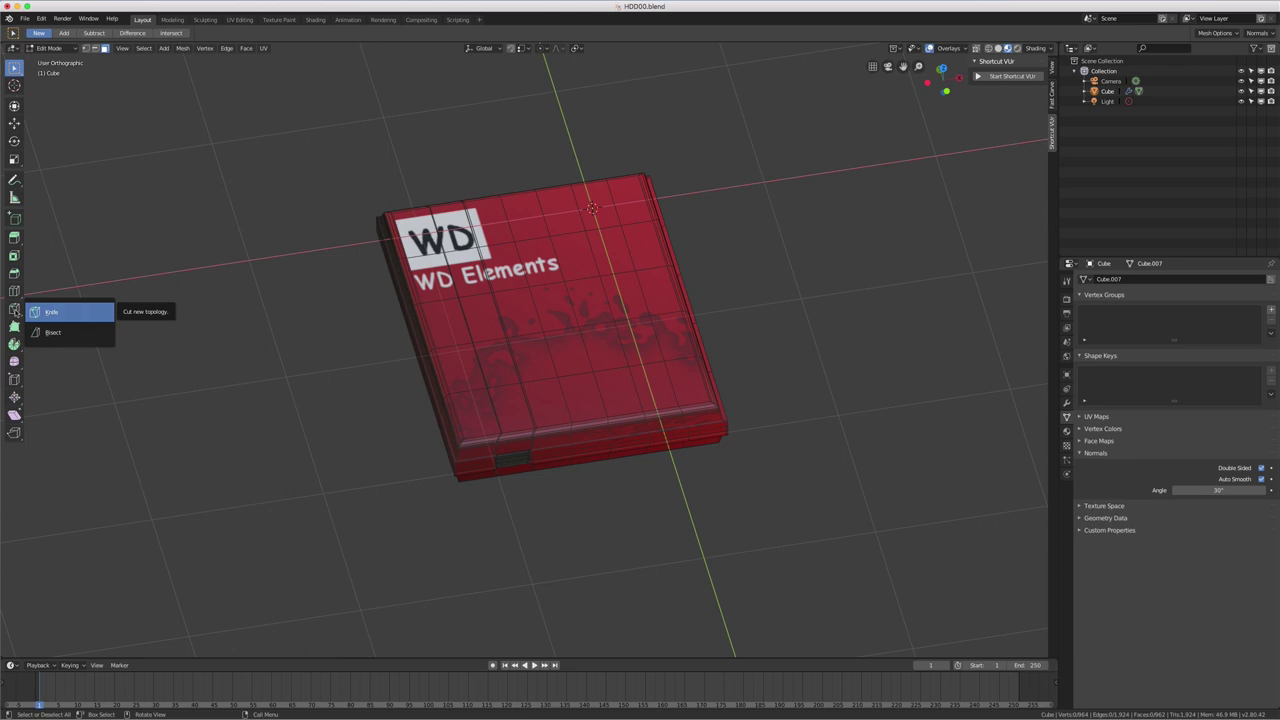
With Bisect active and the whole mesh selected, make a trial cut across the drive.
left_click(55, 335)
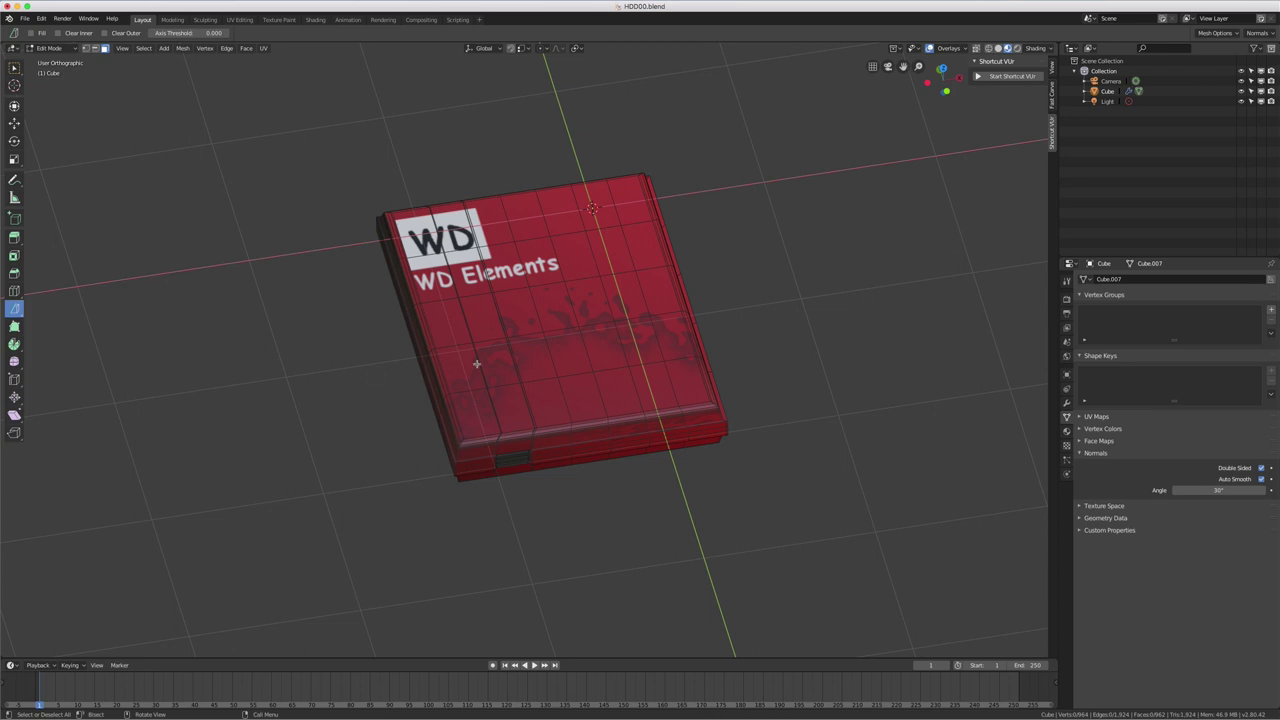
key("a")
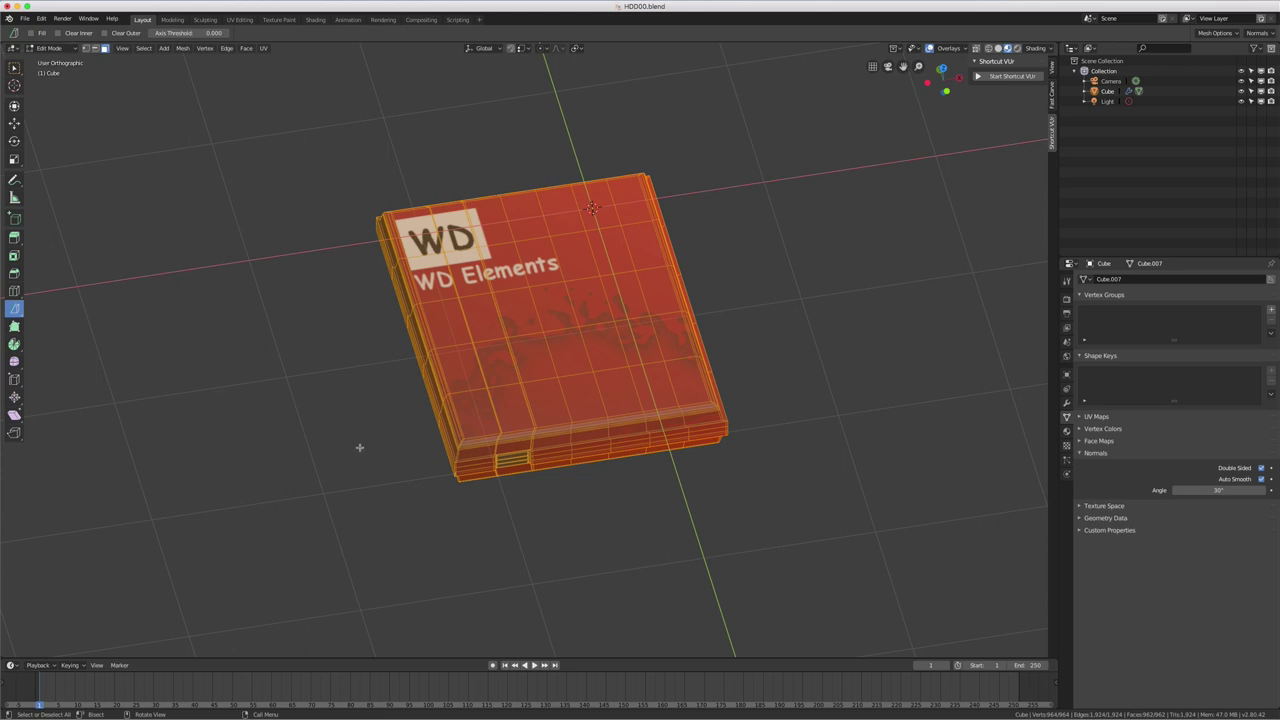
left_click_drag(364, 446, 808, 183)
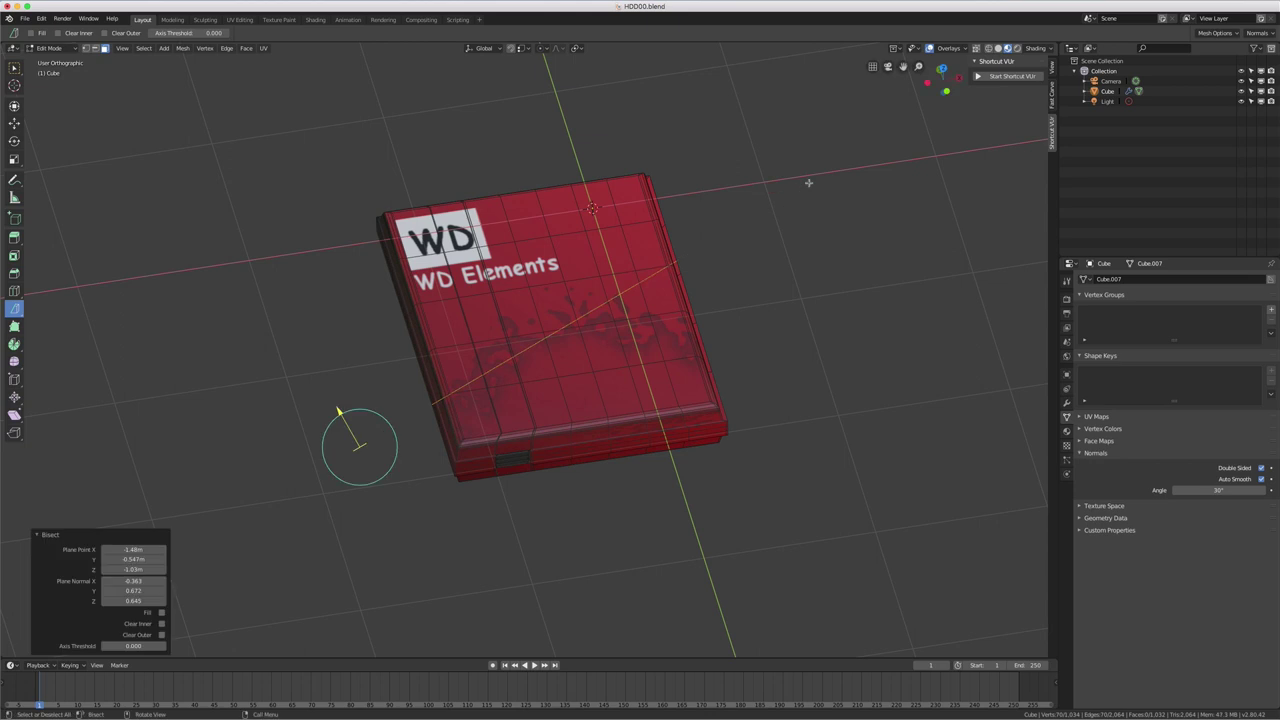
mouse_move(513, 436)
middle_mouse_down()
mouse_move(606, 357)
mouse_move(507, 427)
mouse_move(543, 375)
mouse_move(568, 380)
mouse_move(606, 357)
mouse_move(587, 370)
middle_mouse_up()
Undo the trial cut, reselect the whole mesh and reopen the Knife/Bisect flyout.
key("ctrl+z")
key("a")
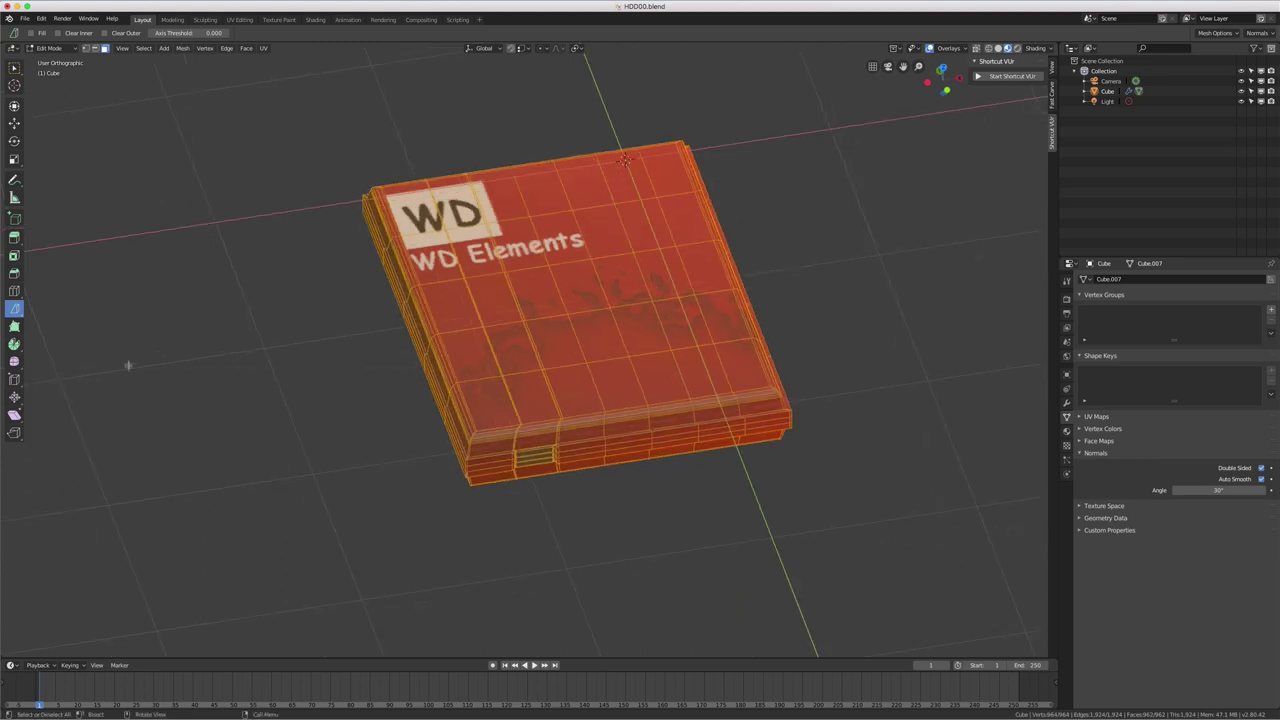
left_click(17, 310)
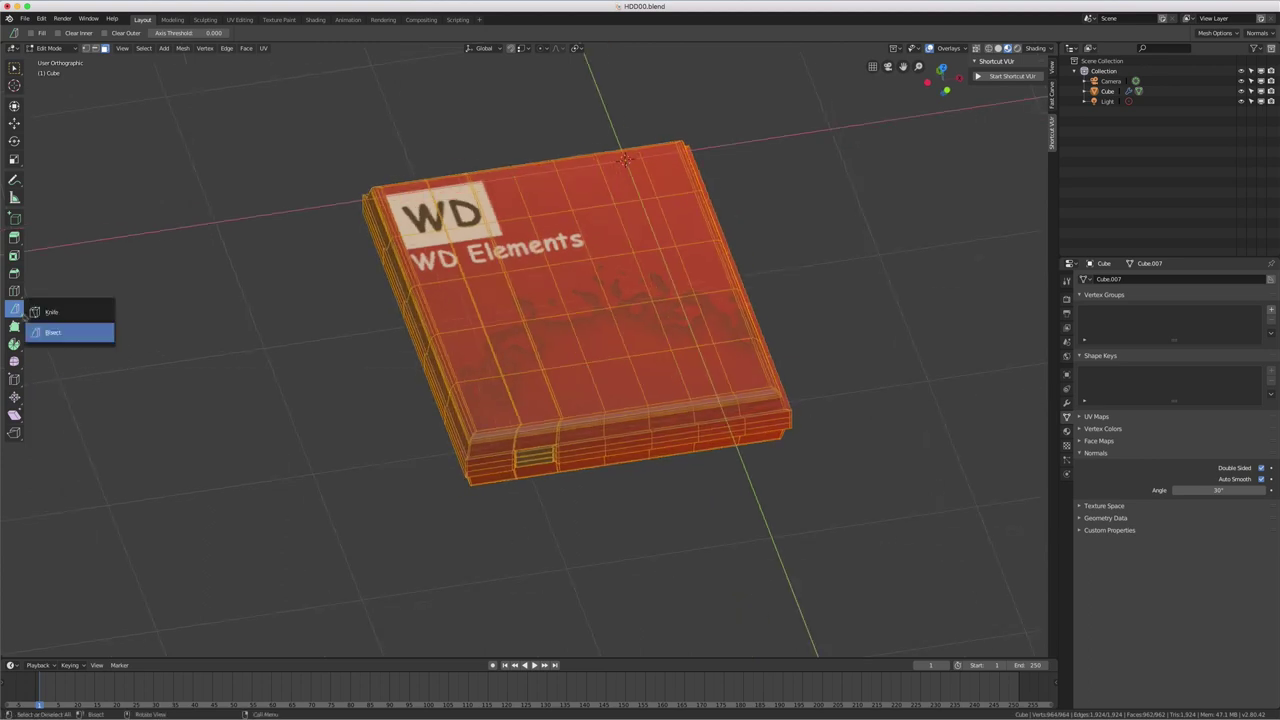
Bisect the drive's top face, then in top view slide the plane below the WD Elements label.
left_click(50, 332)
left_click_drag(352, 413, 690, 226)
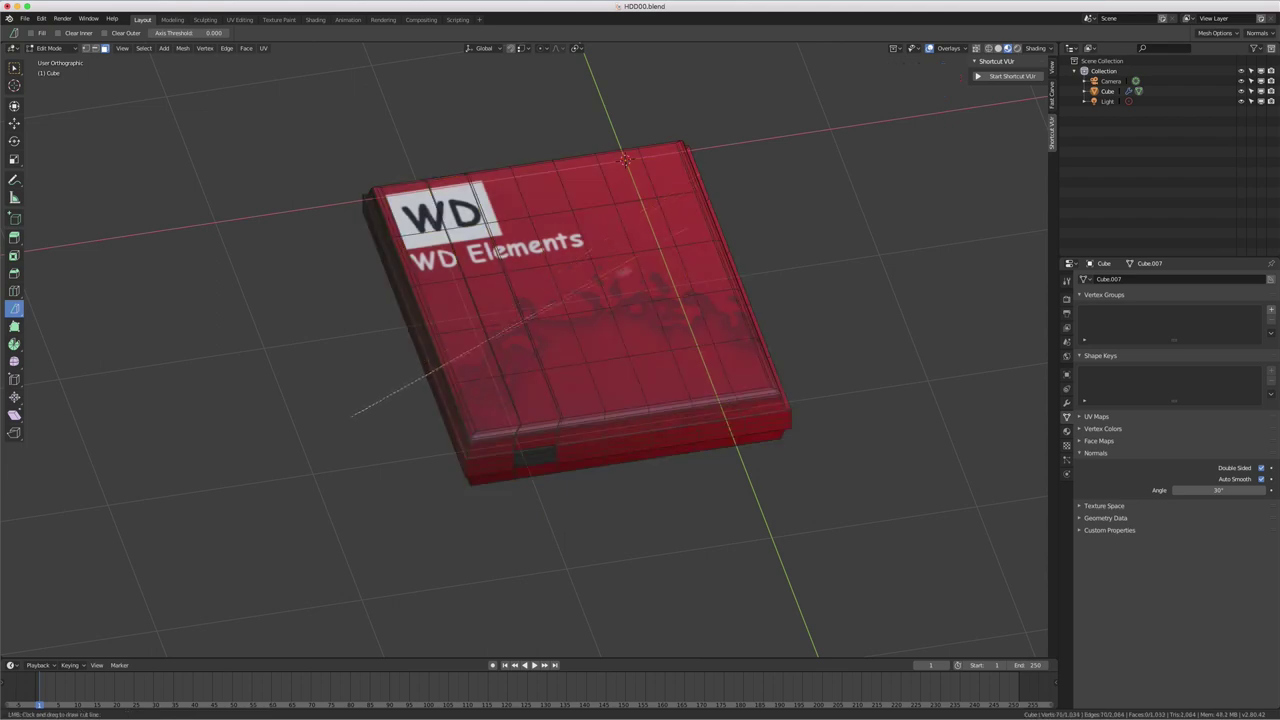
left_click_drag(624, 268, 836, 190)
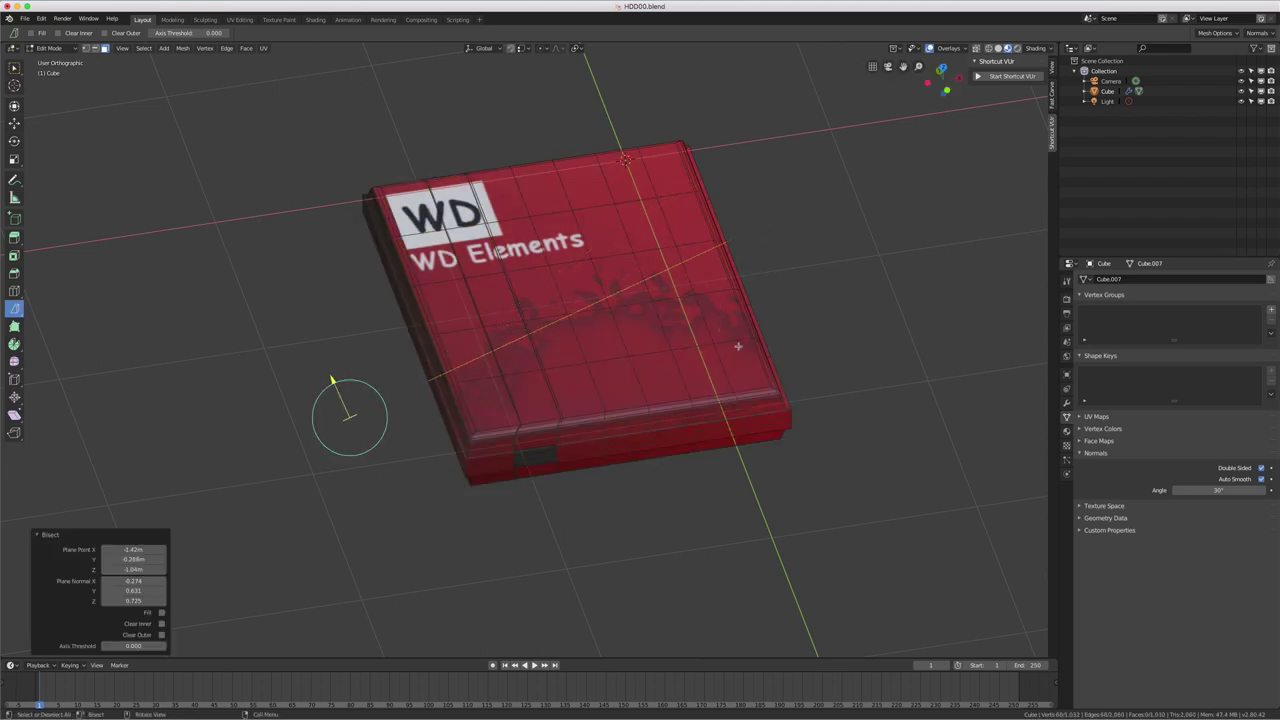
middle_click_drag(738, 346, 712, 358)
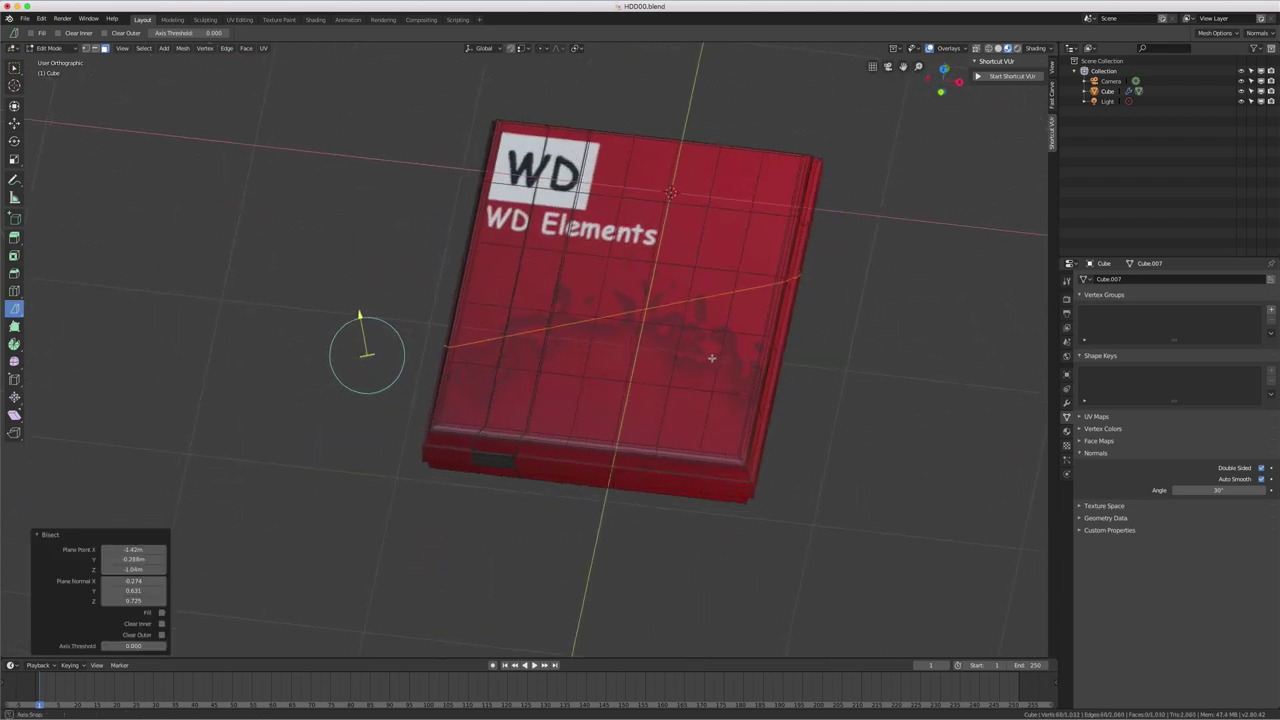
key("KP_7")
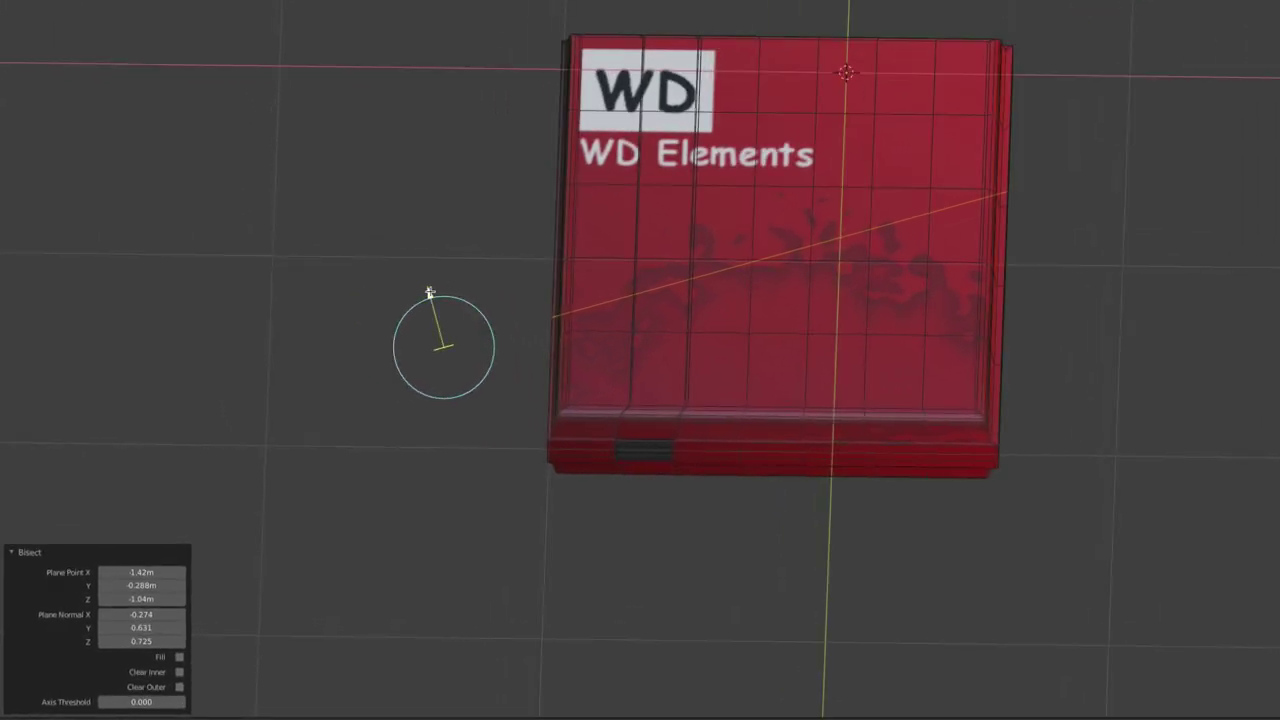
mouse_move(426, 292)
left_mouse_down()
mouse_move(423, 265)
mouse_move(464, 291)
mouse_move(455, 250)
mouse_move(466, 281)
mouse_move(431, 200)
left_mouse_up()
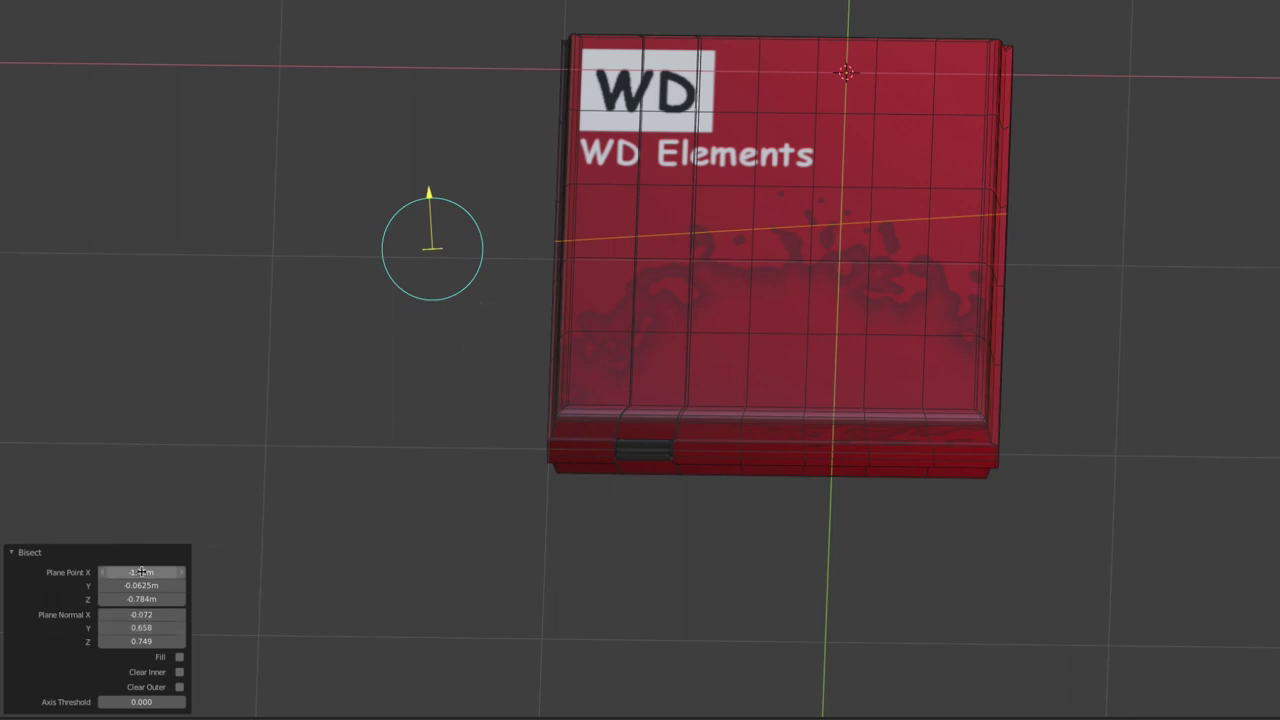
Adjust the plane normal X and compare the Clear Inner and Clear Outer results.
mouse_move(141, 572)
left_mouse_down()
mouse_move(105, 572)
mouse_move(160, 585)
mouse_move(130, 585)
mouse_move(150, 598)
mouse_move(130, 598)
mouse_move(150, 614)
mouse_move(134, 614)
left_mouse_up()
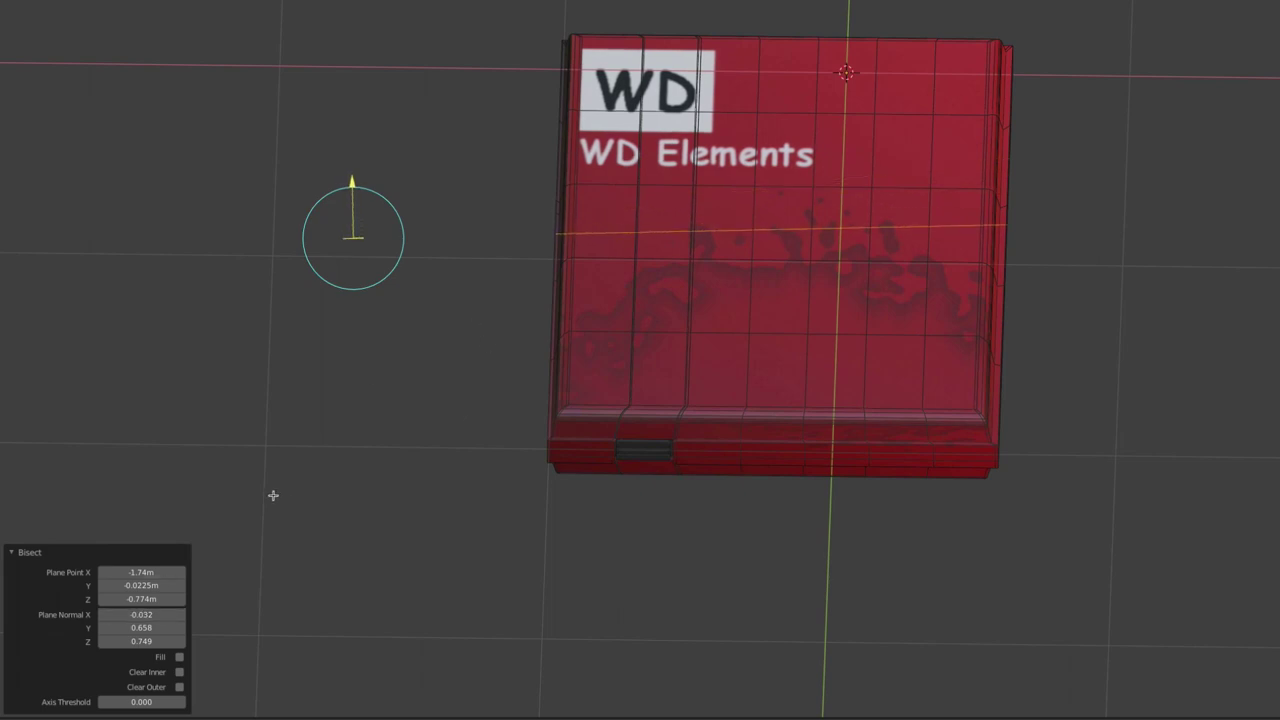
left_click(180, 672)
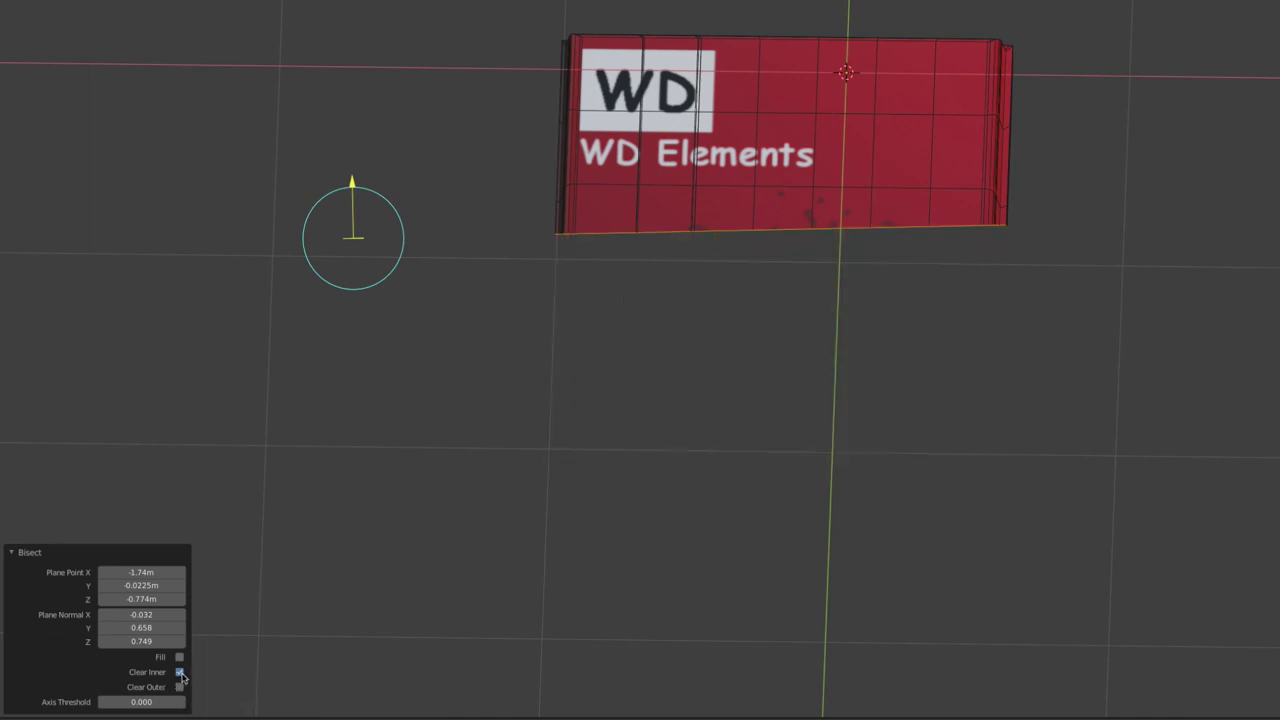
mouse_move(706, 420)
middle_mouse_down()
mouse_move(764, 367)
mouse_move(729, 380)
middle_mouse_up()
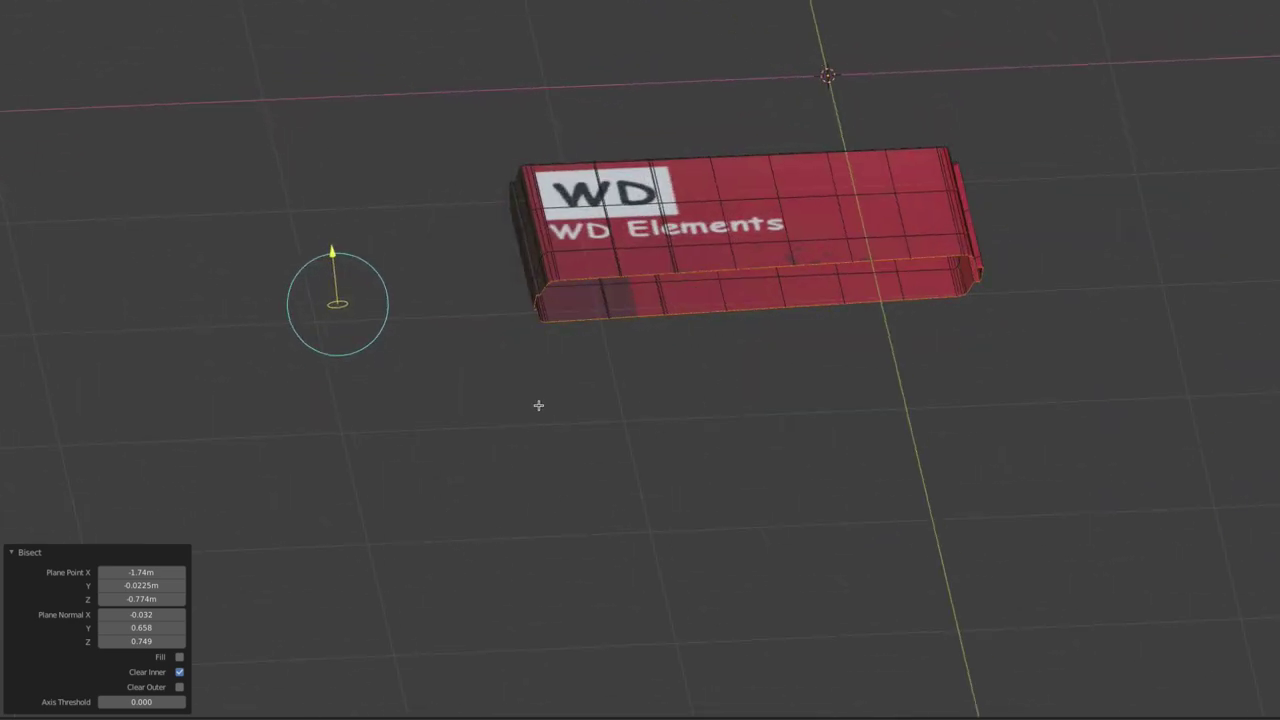
left_click(179, 672)
left_click(179, 687)
mouse_move(834, 242)
middle_mouse_down()
mouse_move(834, 271)
mouse_move(814, 263)
middle_mouse_up()
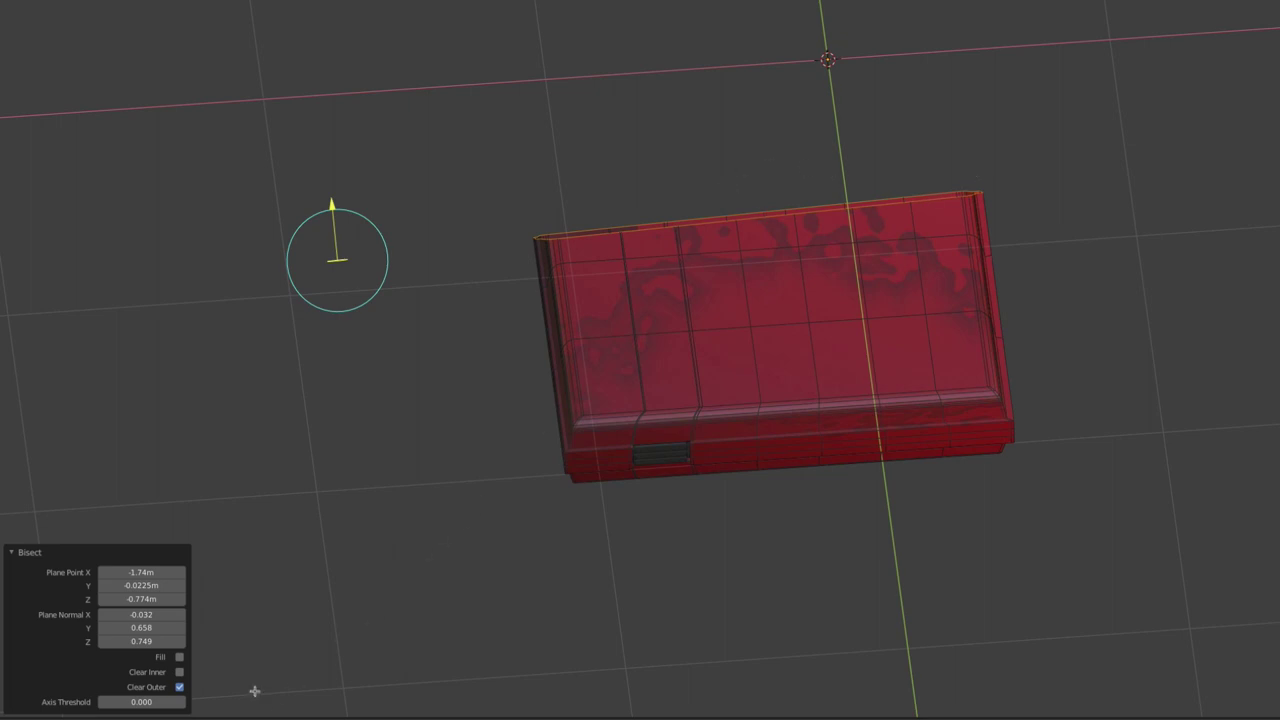
Settle on Clear Inner only, then orbit to inspect the open cut in the drive.
left_click(179, 672)
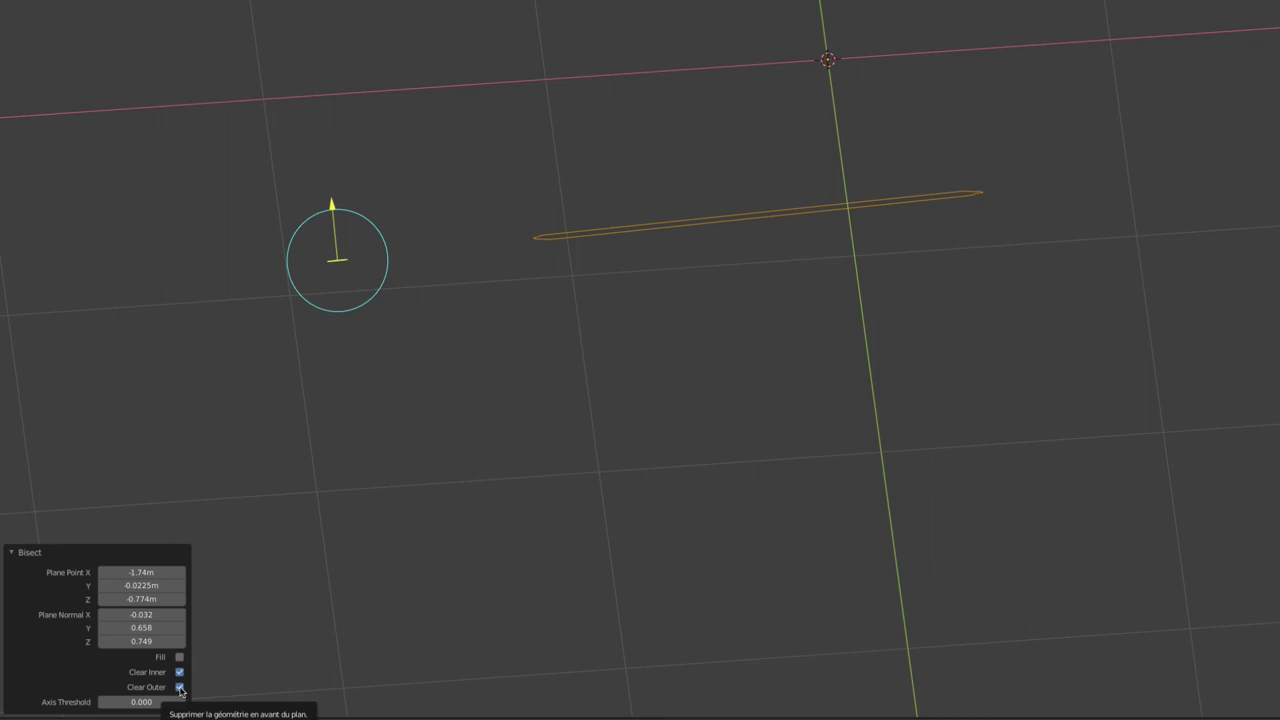
left_click(180, 688)
mouse_move(680, 234)
middle_mouse_down()
mouse_move(679, 187)
mouse_move(623, 220)
mouse_move(686, 194)
mouse_move(666, 246)
mouse_move(704, 206)
middle_mouse_up()
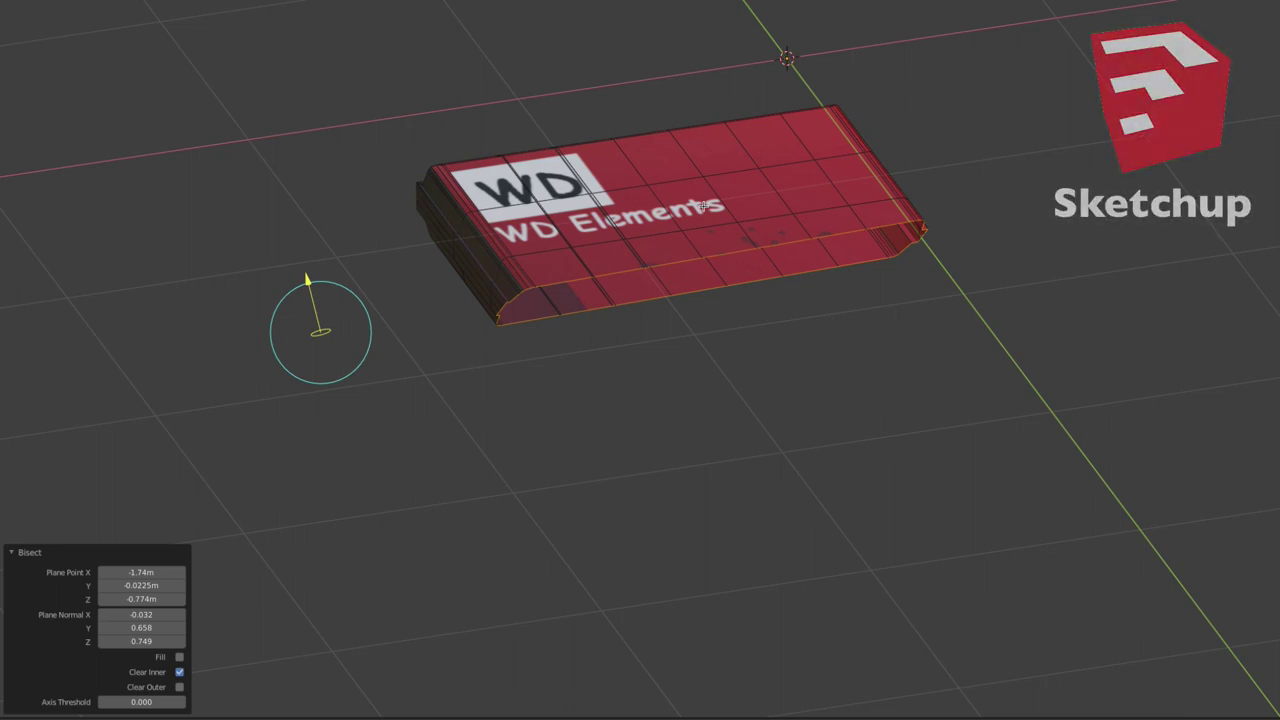
middle_click_drag(700, 305, 699, 288)
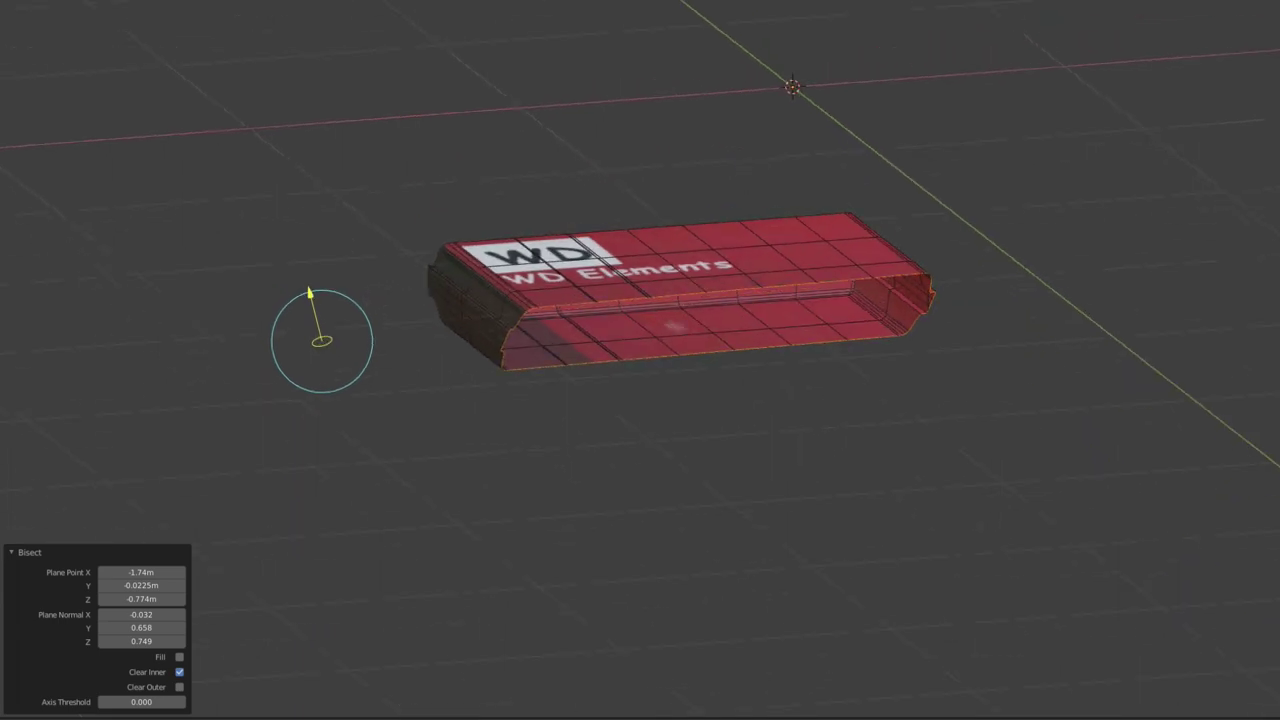
middle_click_drag(730, 328, 752, 298)
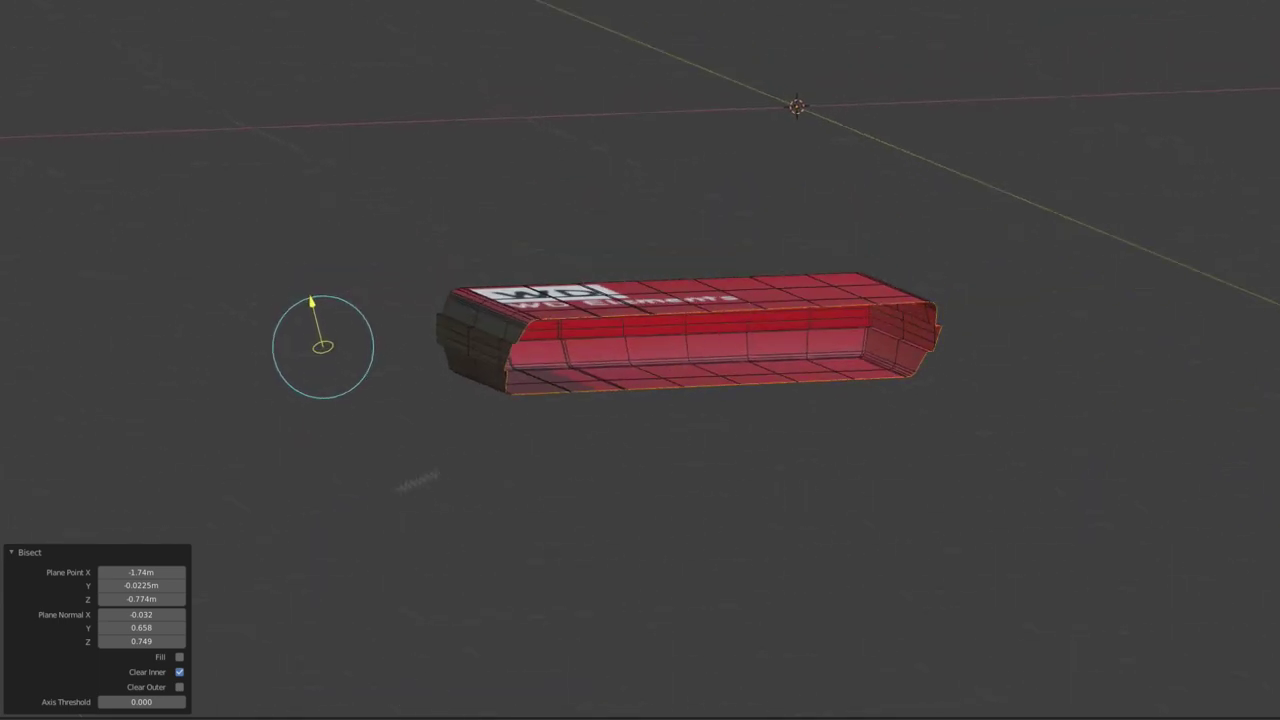
Enable Fill, swap Clear Inner for Clear Outer, and inspect the capped cut.
left_click(180, 657)
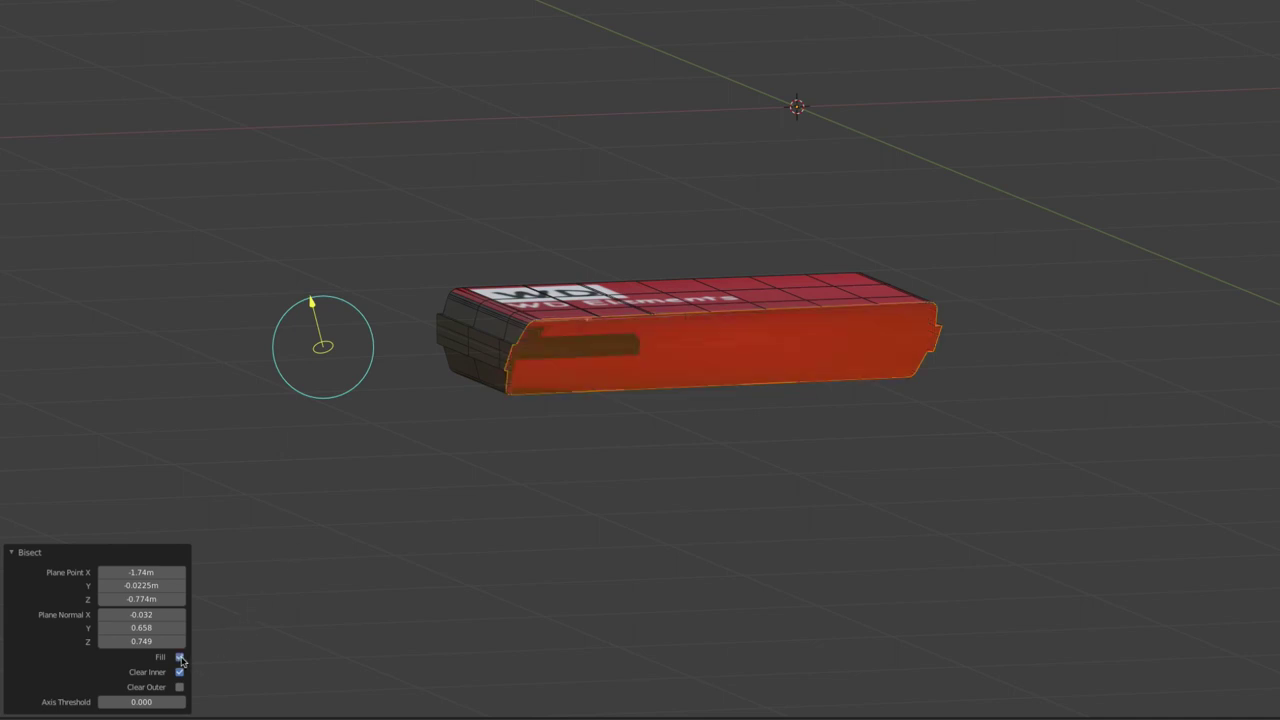
middle_click_drag(600, 428, 597, 463)
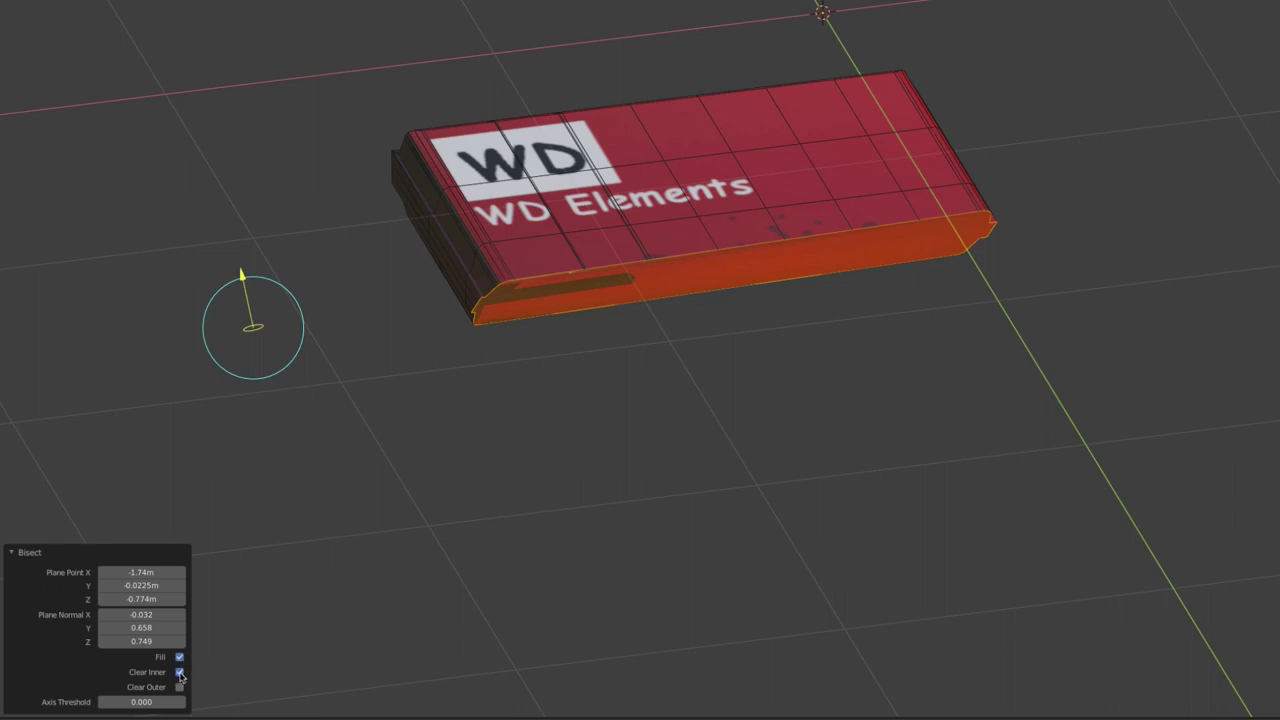
left_click(180, 672)
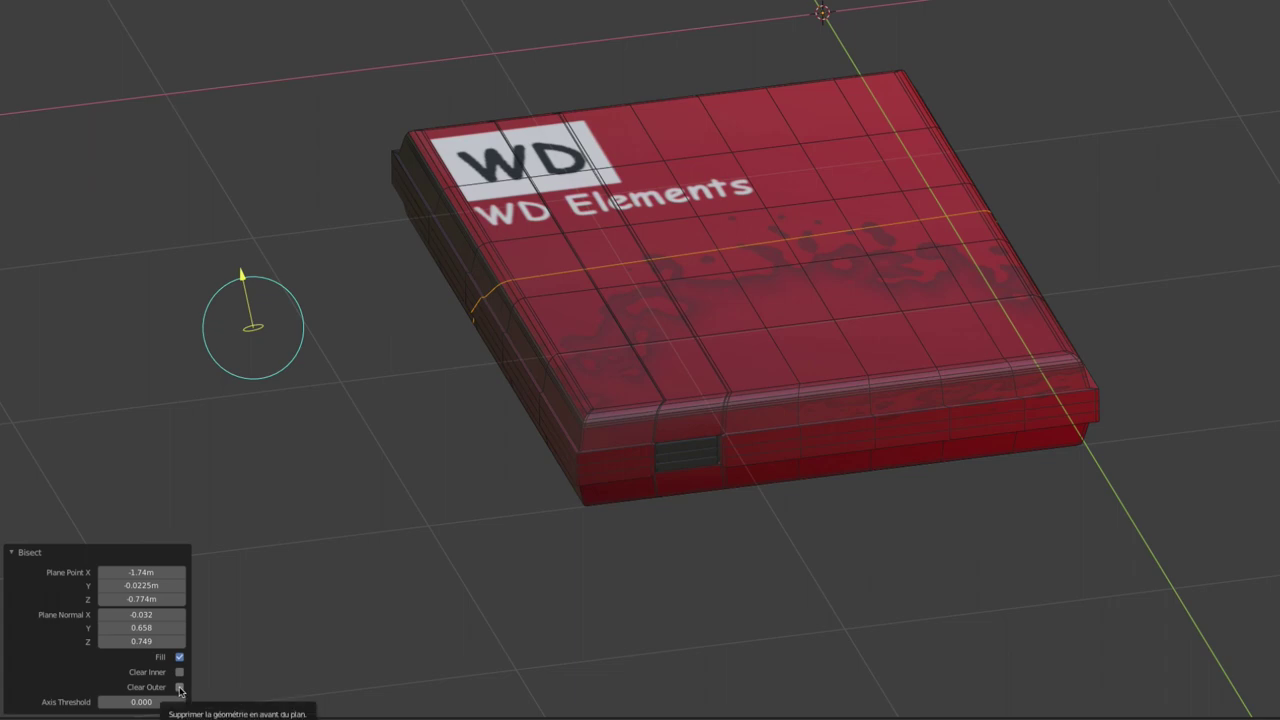
left_click(180, 689)
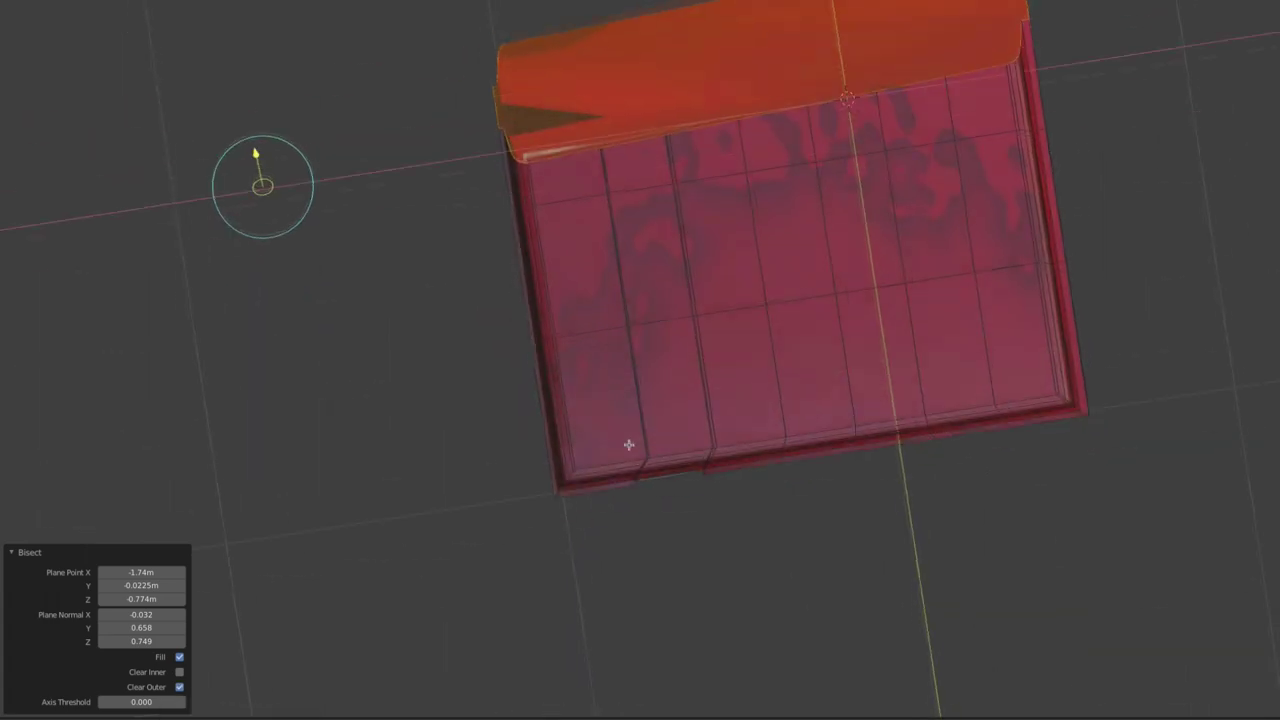
mouse_move(640, 320)
middle_mouse_down()
mouse_move(751, 369)
mouse_move(823, 306)
mouse_move(874, 323)
mouse_move(646, 323)
mouse_move(617, 360)
mouse_move(651, 354)
mouse_move(643, 361)
mouse_move(709, 237)
mouse_move(675, 303)
mouse_move(689, 286)
middle_mouse_up()
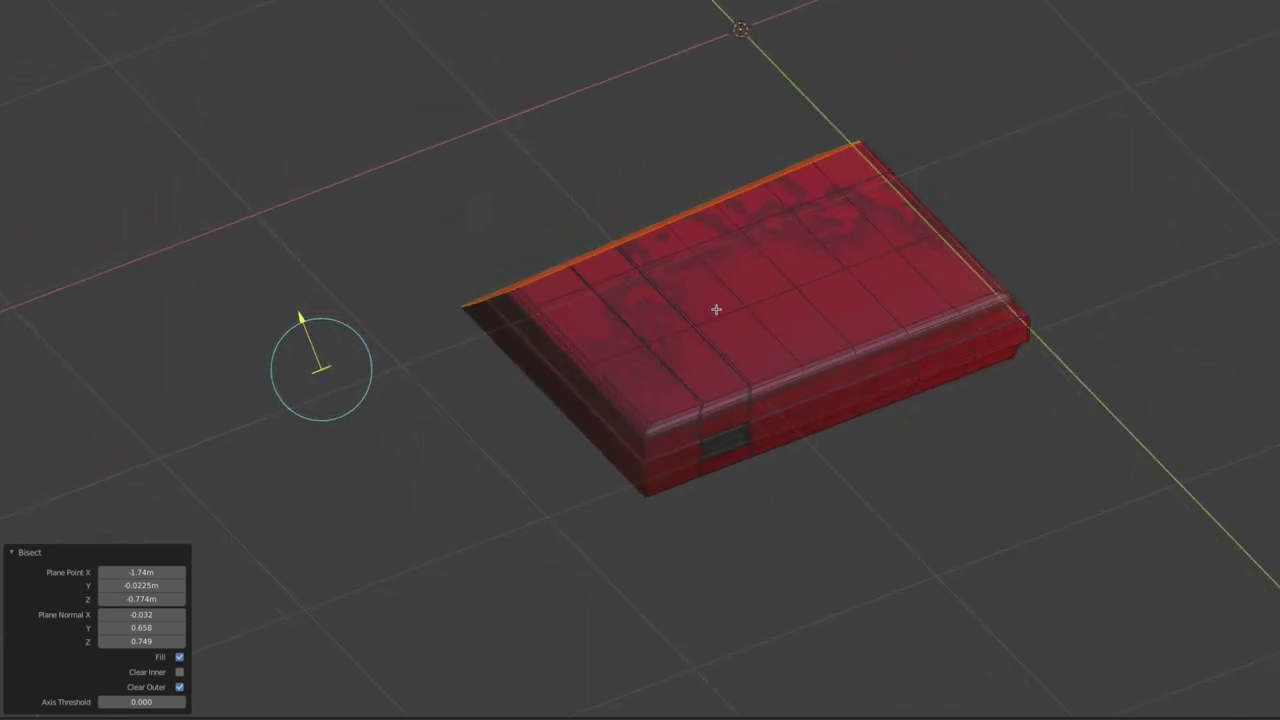
mouse_move(786, 306)
middle_mouse_down()
mouse_move(803, 226)
mouse_move(820, 214)
mouse_move(810, 205)
mouse_move(817, 214)
mouse_move(785, 252)
middle_mouse_up()
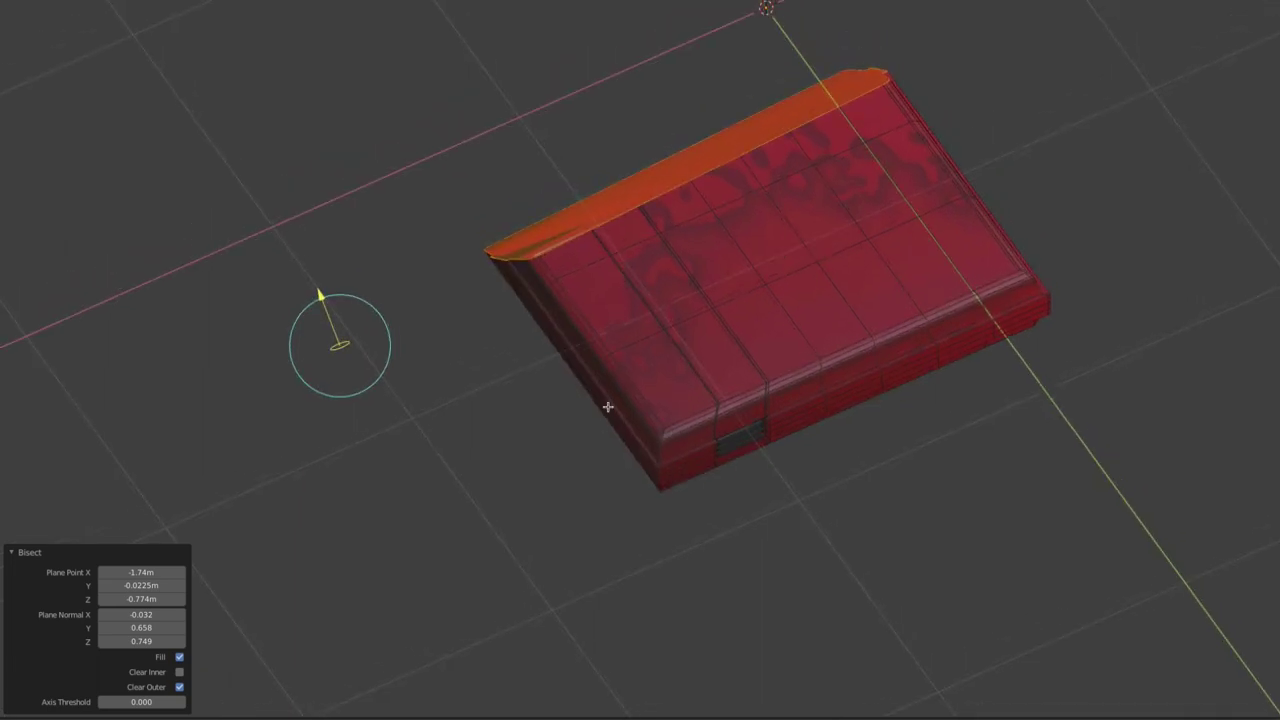
Turn off Fill, set Axis Threshold to 0.080, and uncheck Clear Outer.
left_click(179, 657)
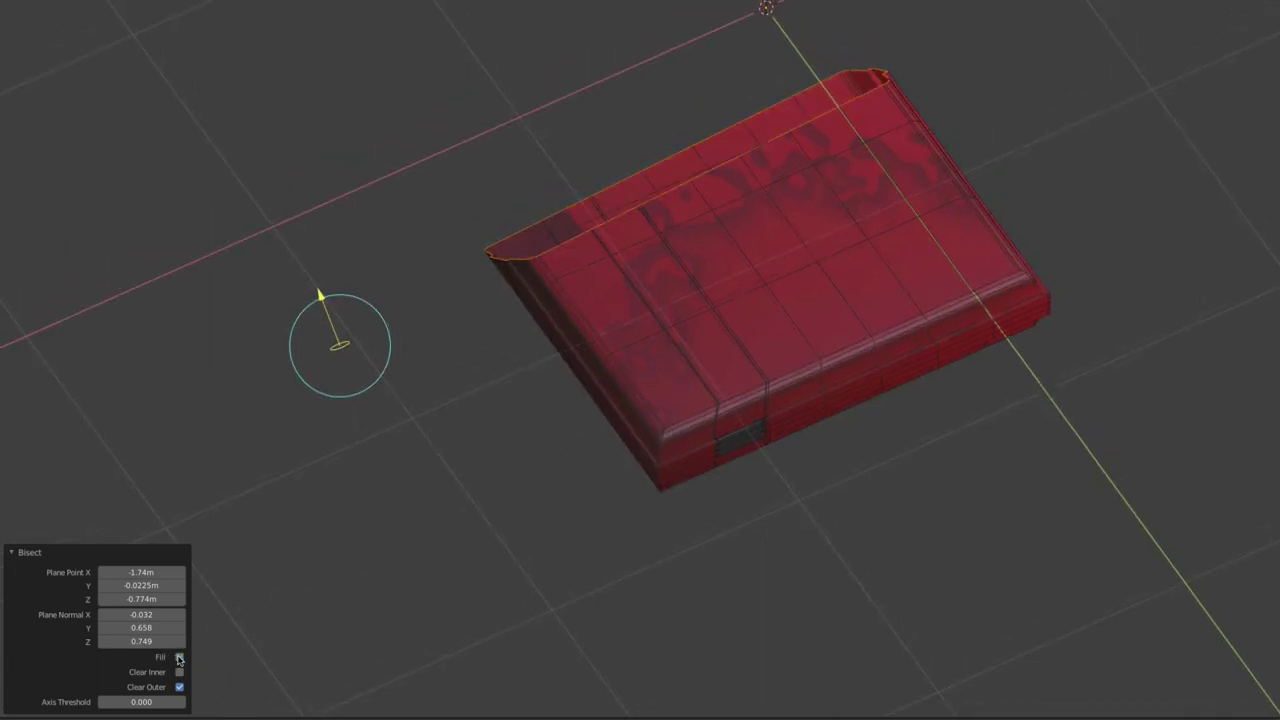
middle_click_drag(416, 413, 330, 500)
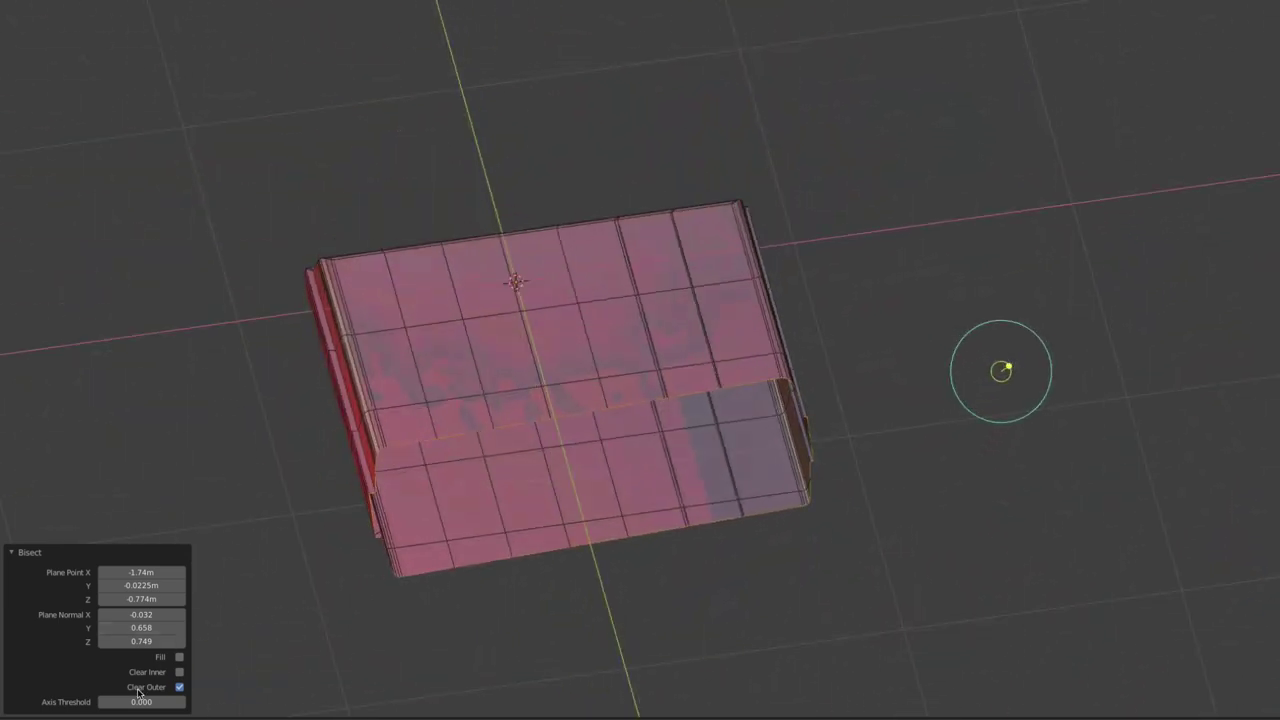
left_click_drag(131, 703, 160, 703)
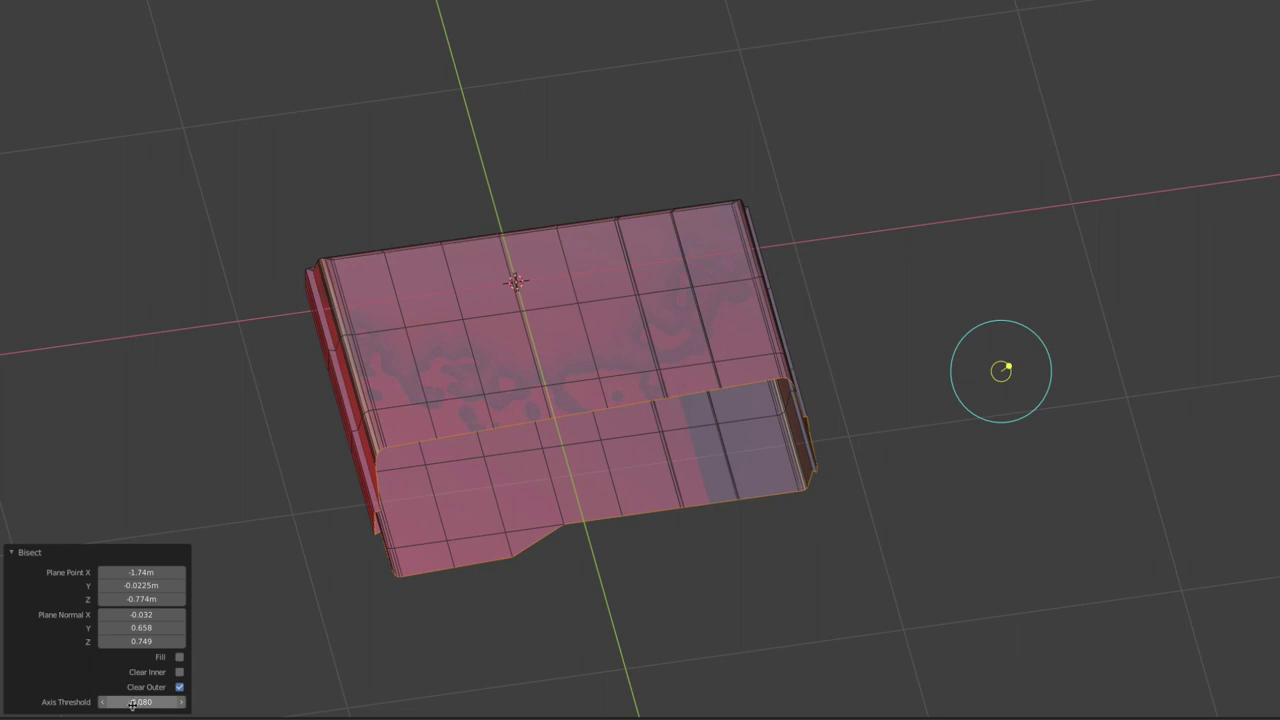
left_click_drag(129, 702, 134, 702)
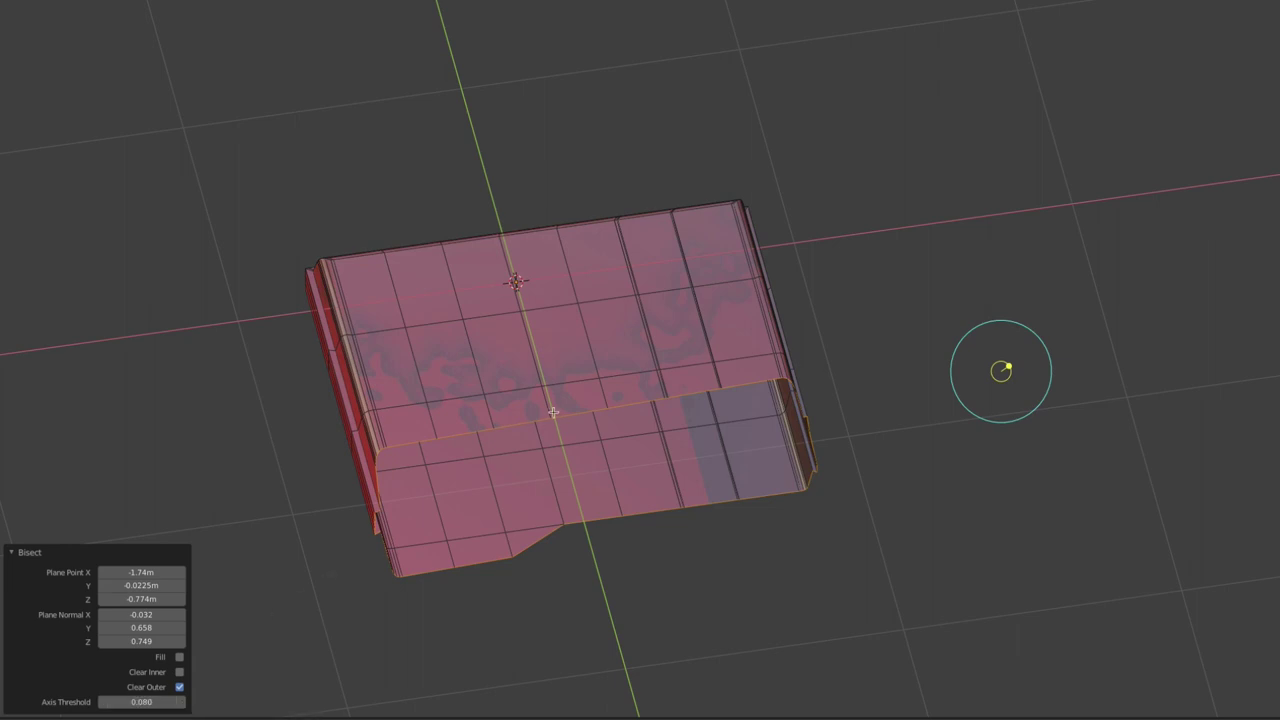
left_click(180, 687)
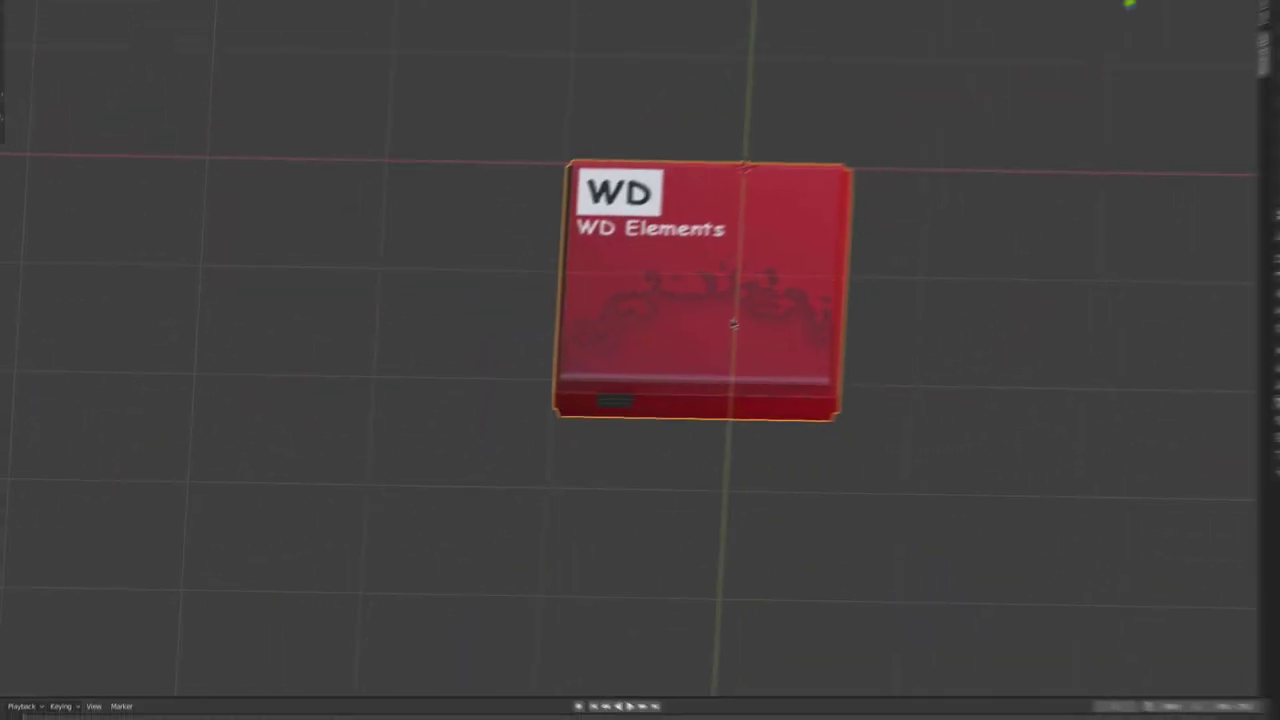
Delete the WD drive, frame the empty scene with camera and light, and bring up the Add menu.
key("x")
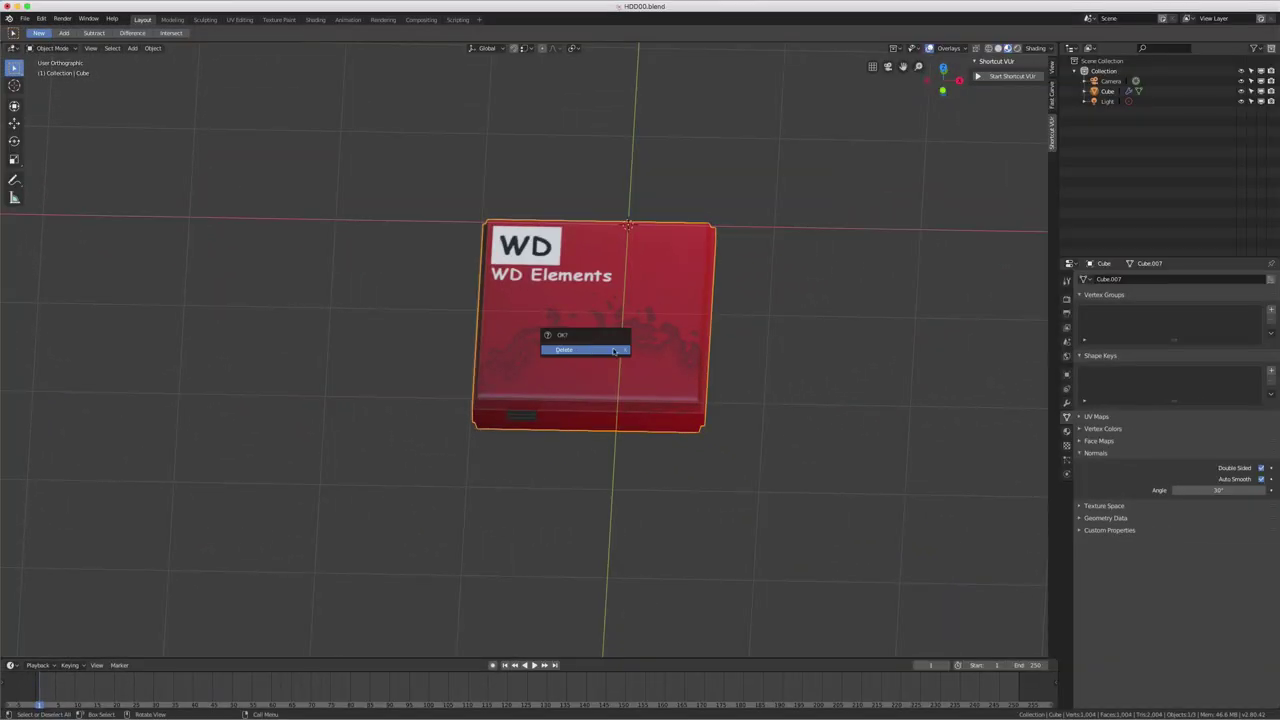
left_click(592, 349)
middle_click_drag(632, 240, 597, 331, "shift")
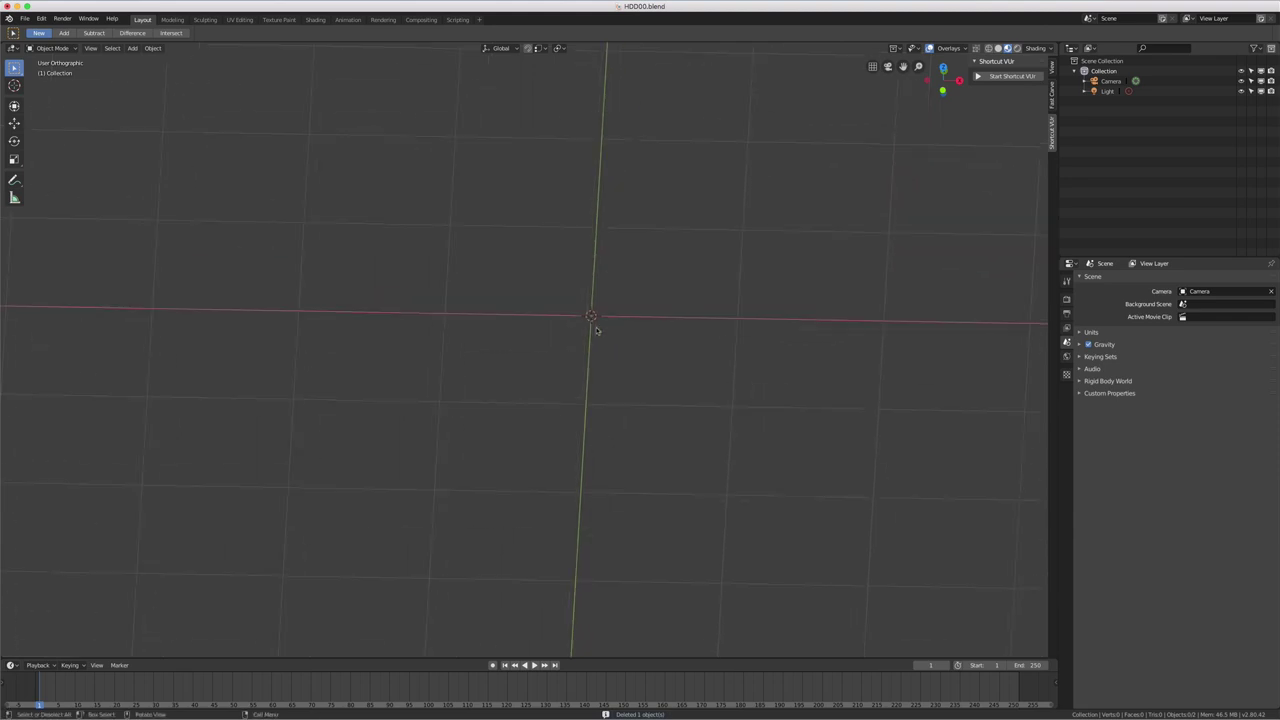
key("Home")
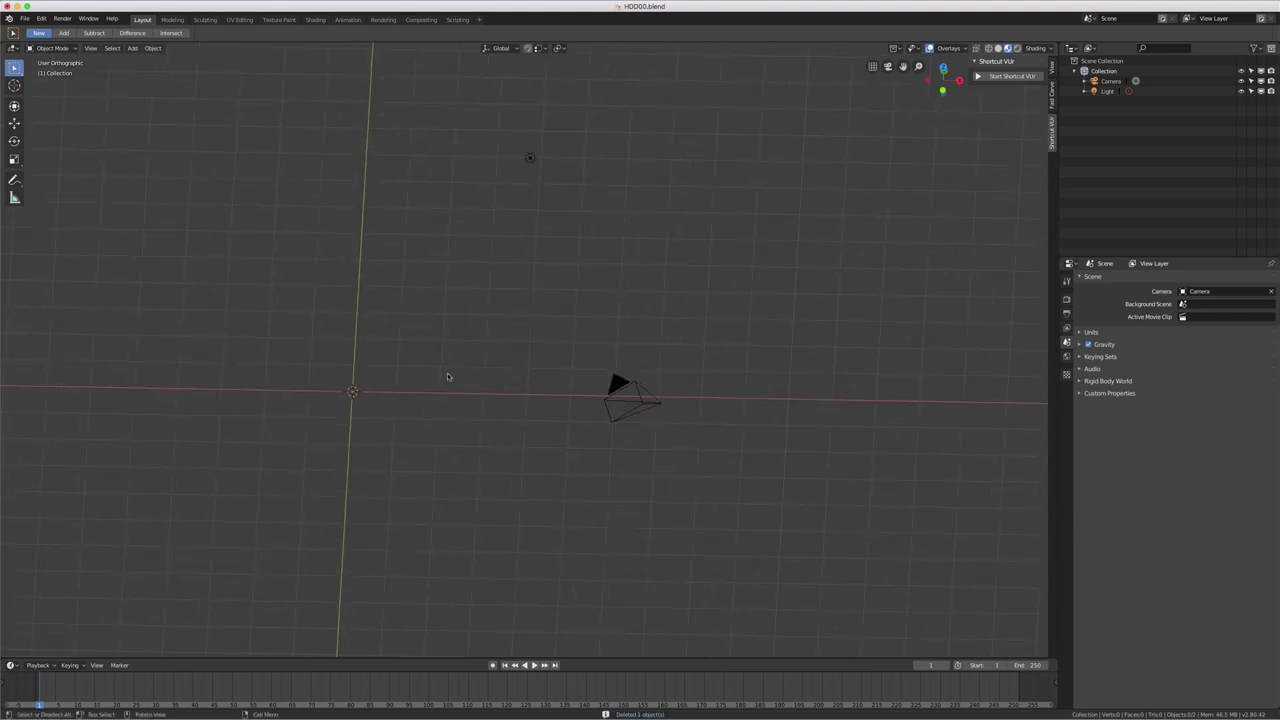
middle_click_drag(448, 377, 666, 329, "shift")
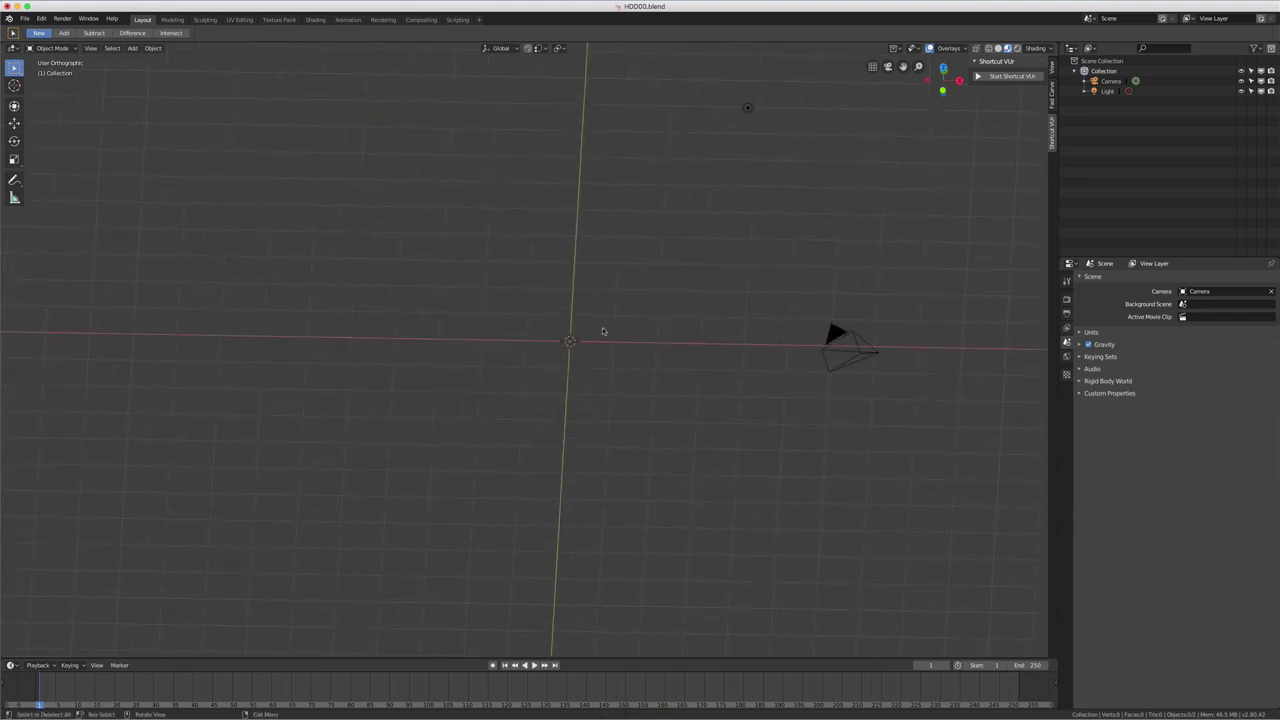
key("shift+a")
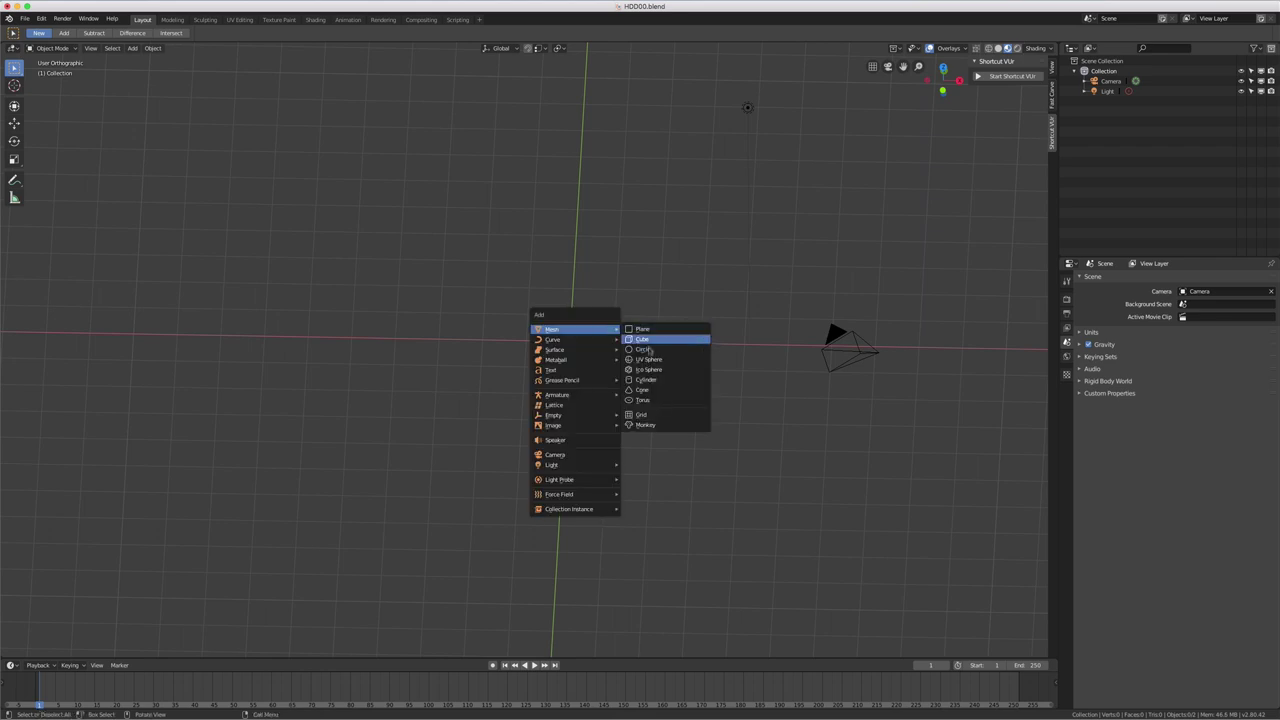
Add a 2 m Suzanne monkey at the origin and centre it in front orthographic view.
left_click(645, 424)
scroll(660, 316, "up", 3)
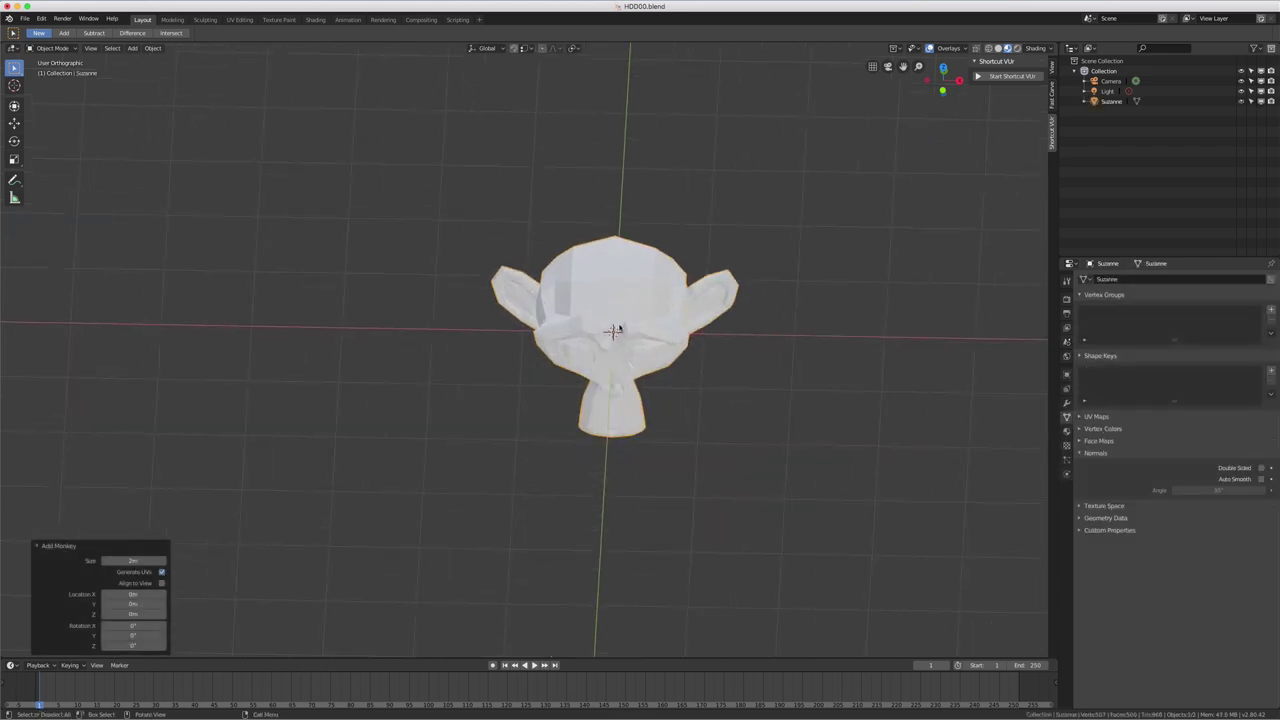
scroll(660, 316, "up", 2)
middle_click_drag(703, 295, 745, 273)
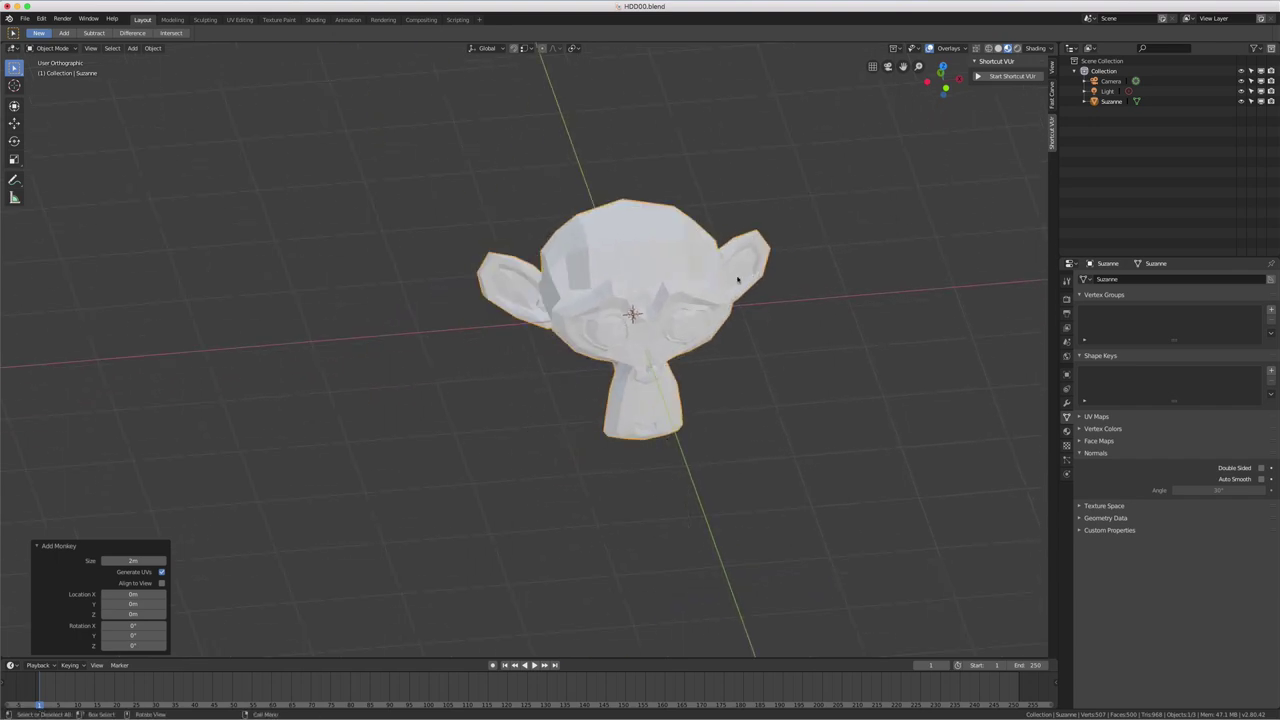
key("KP_1")
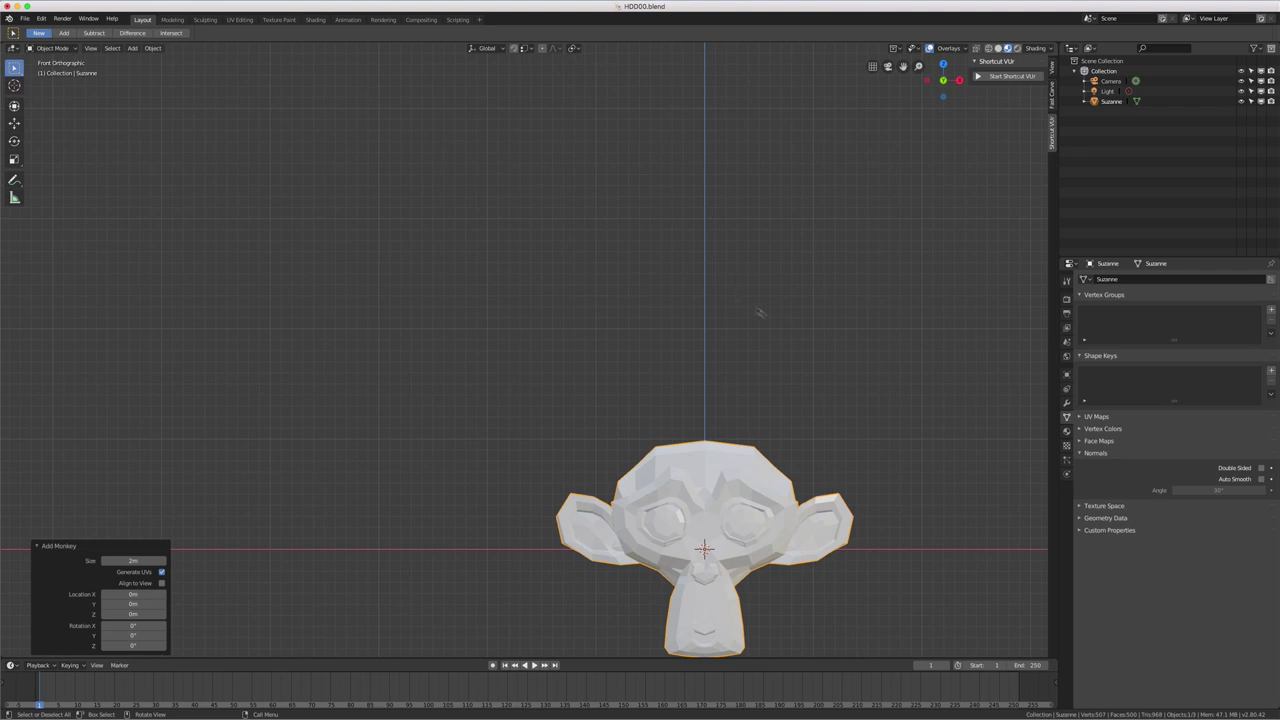
middle_click_drag(760, 313, 560, 157, "shift")
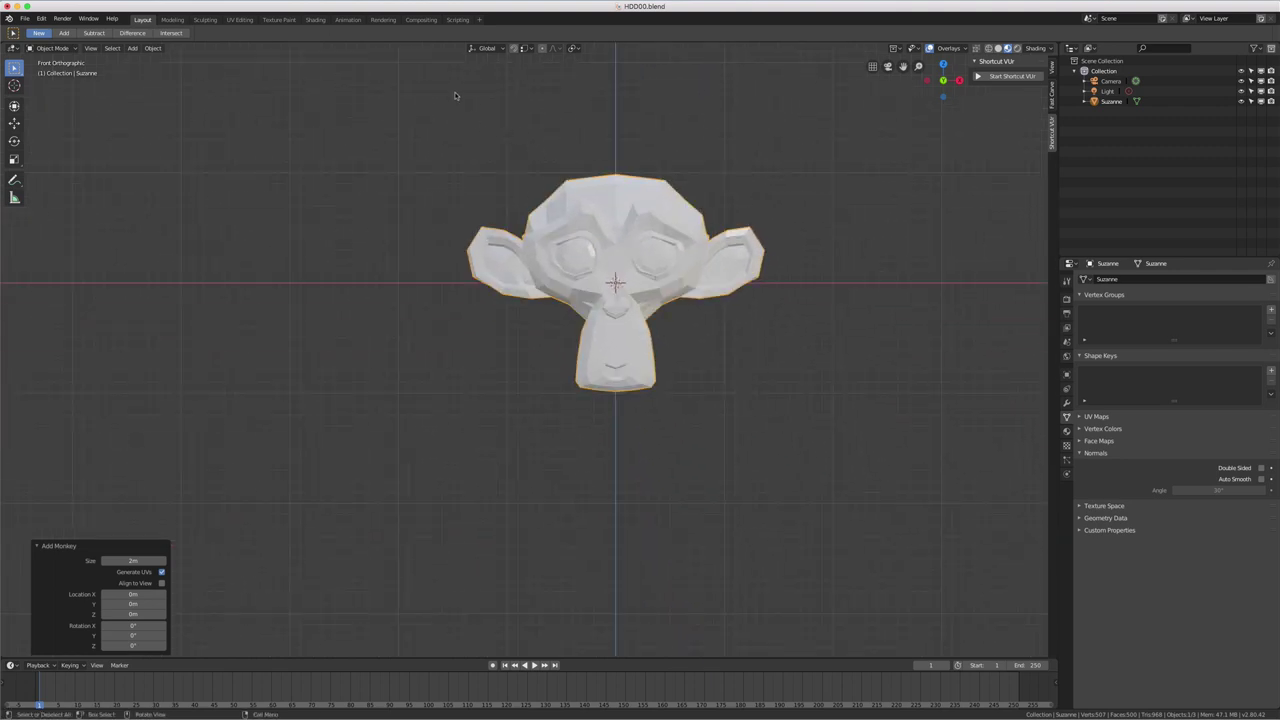
In Edit Mode, Bisect Suzanne along a diagonal line, keeping the upper tilted top, then return to front view.
key("Tab")
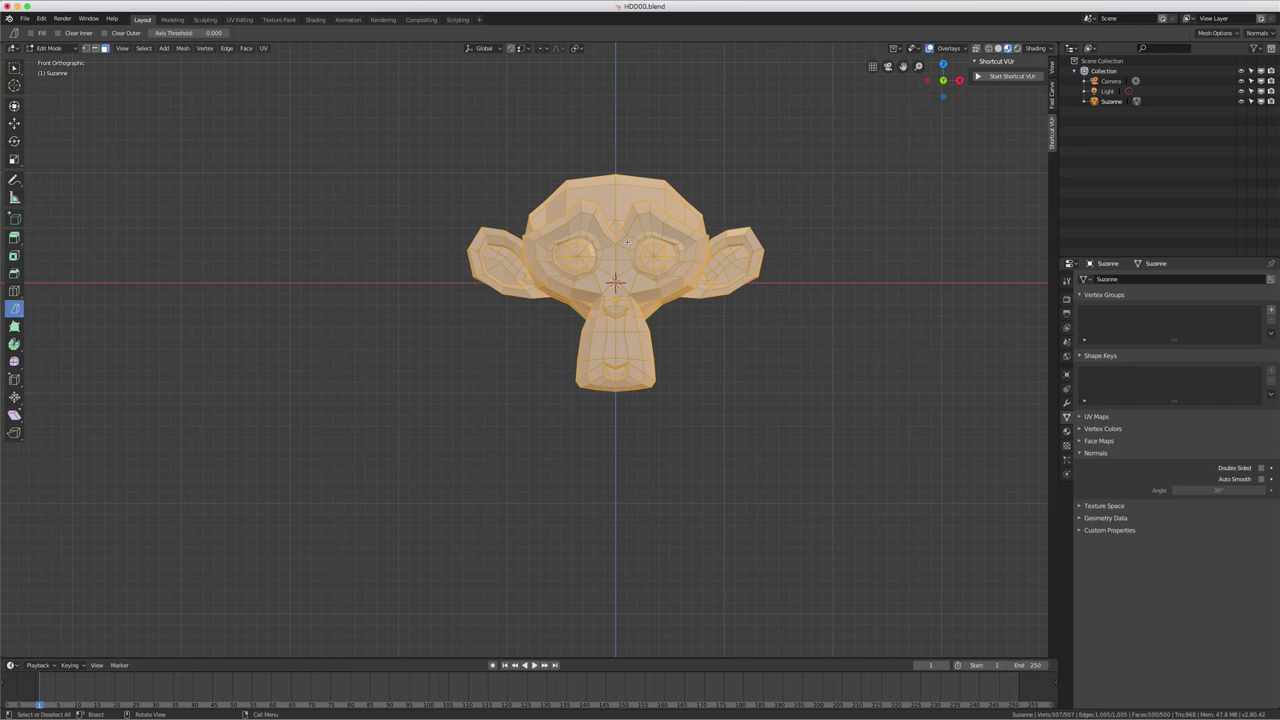
left_click(17, 311)
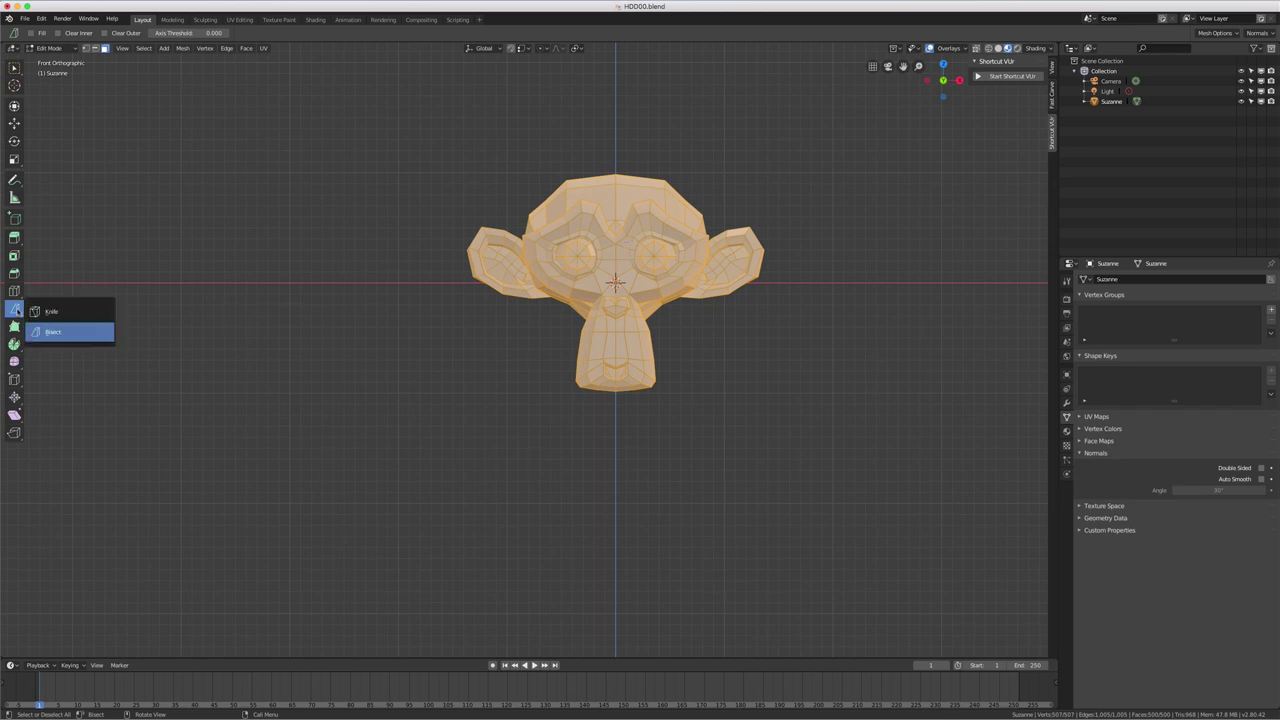
left_click(46, 332)
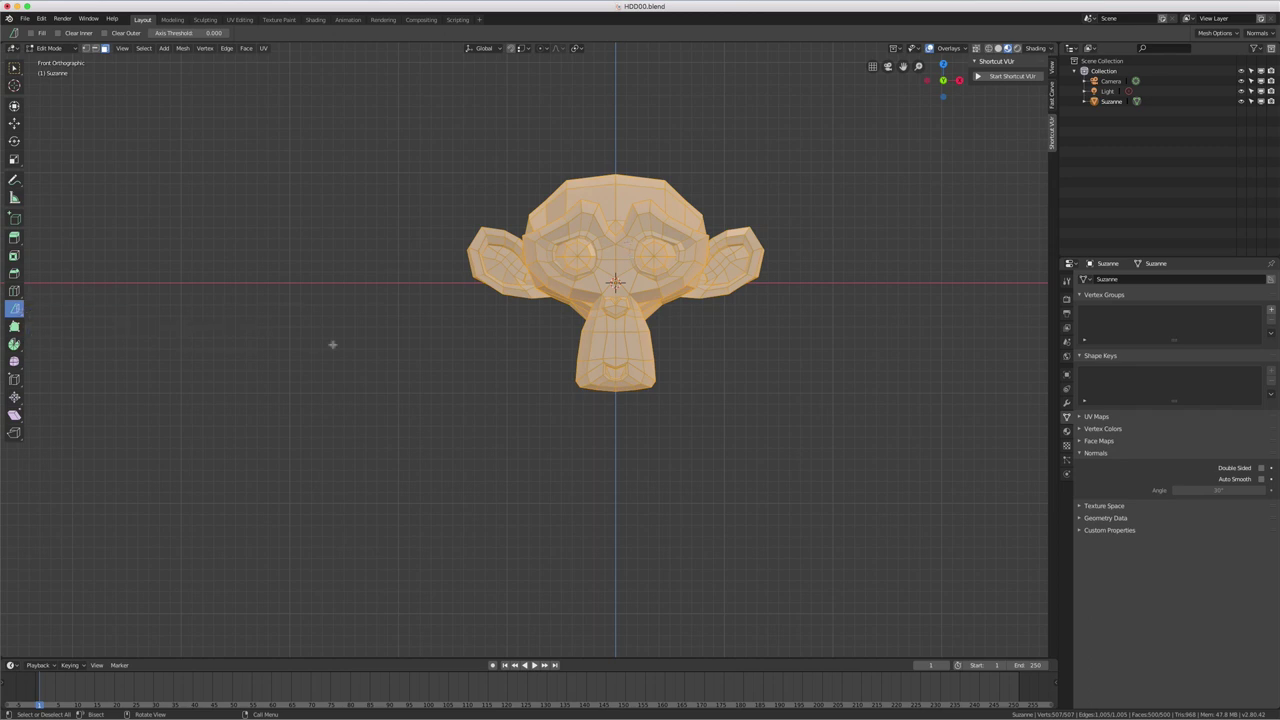
left_click_drag(440, 347, 888, 144)
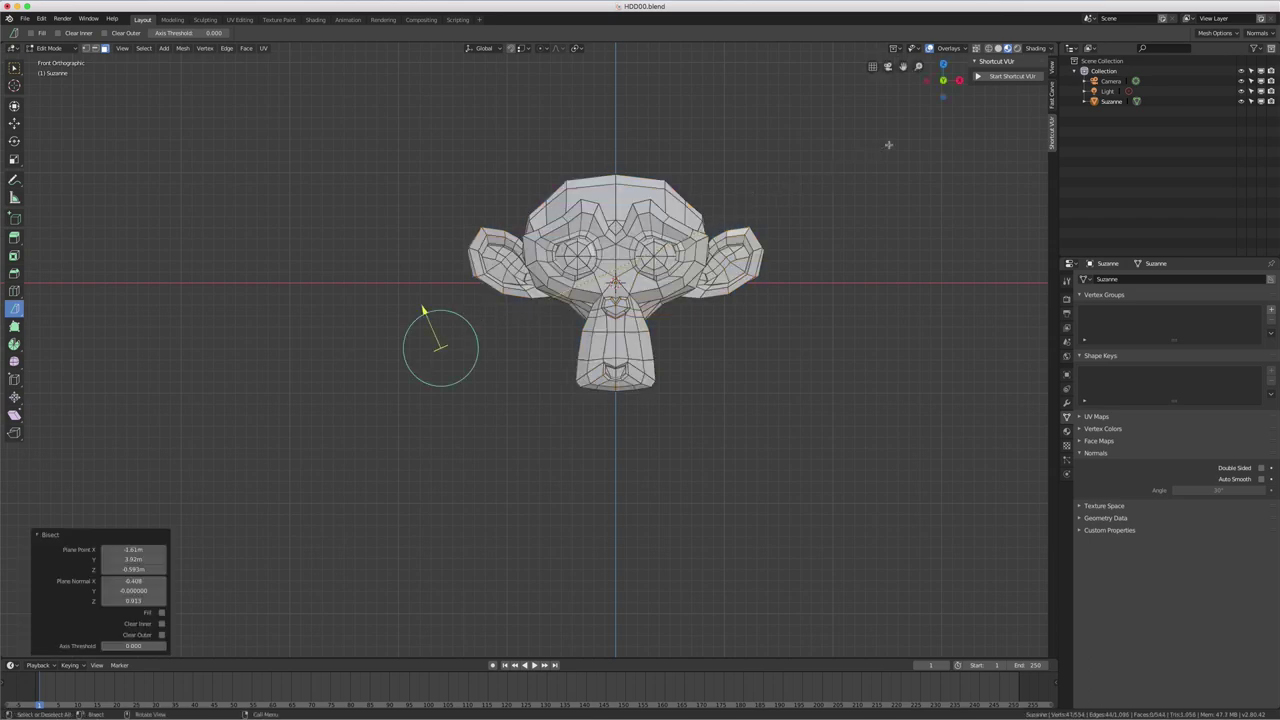
mouse_move(454, 185)
middle_mouse_down()
mouse_move(566, 214)
mouse_move(674, 171)
mouse_move(684, 182)
mouse_move(668, 217)
mouse_move(660, 200)
mouse_move(500, 194)
mouse_move(440, 198)
mouse_move(420, 230)
middle_mouse_up()
scroll(684, 182, "down", 3)
key("KP_1")
Enable Clear Inner, redraw the diagonal cut, and move the plane point to X 1.49m, Z 0.871m.
left_click(161, 624)
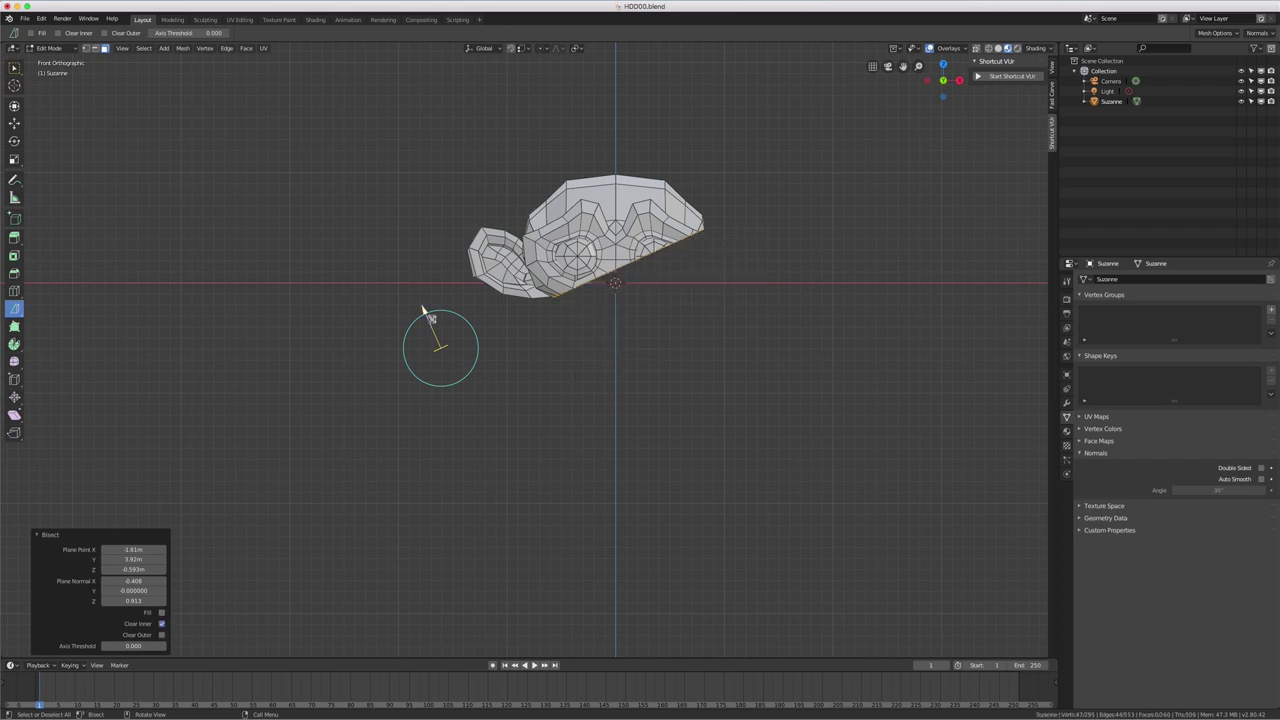
mouse_move(423, 309)
left_mouse_down()
mouse_move(449, 366)
mouse_move(362, 235)
left_mouse_up()
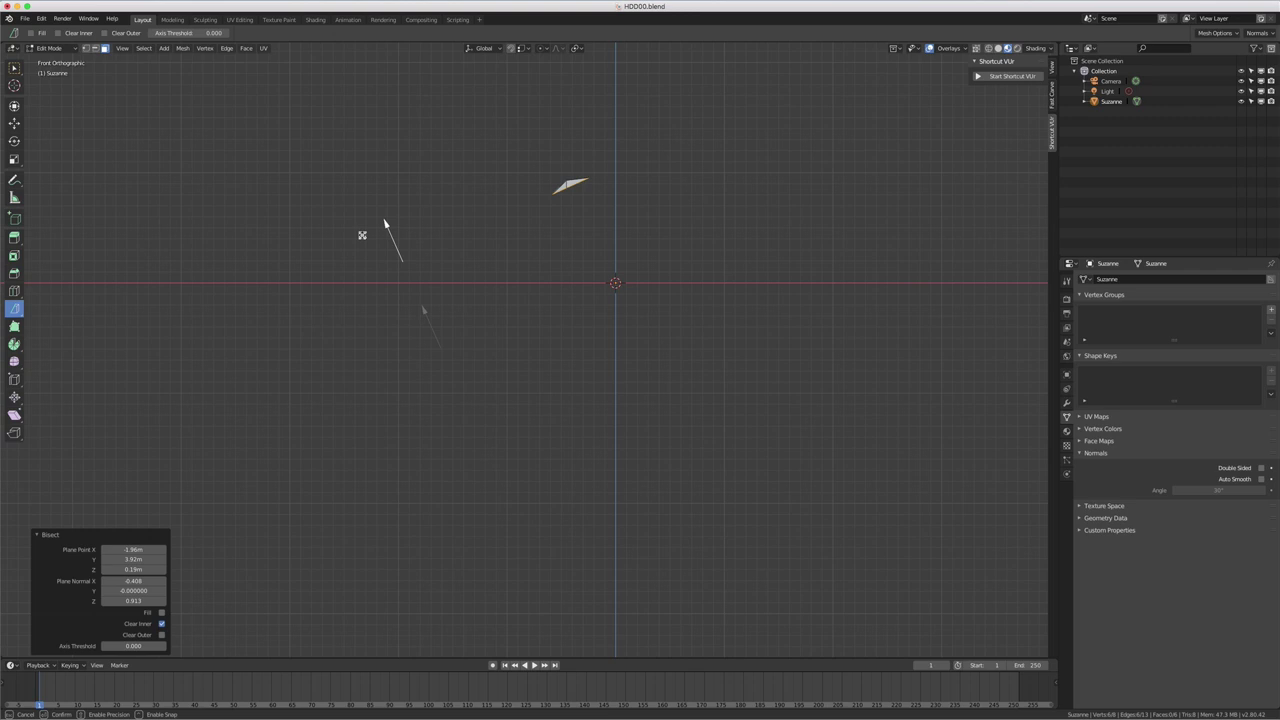
left_click_drag(362, 235, 503, 338)
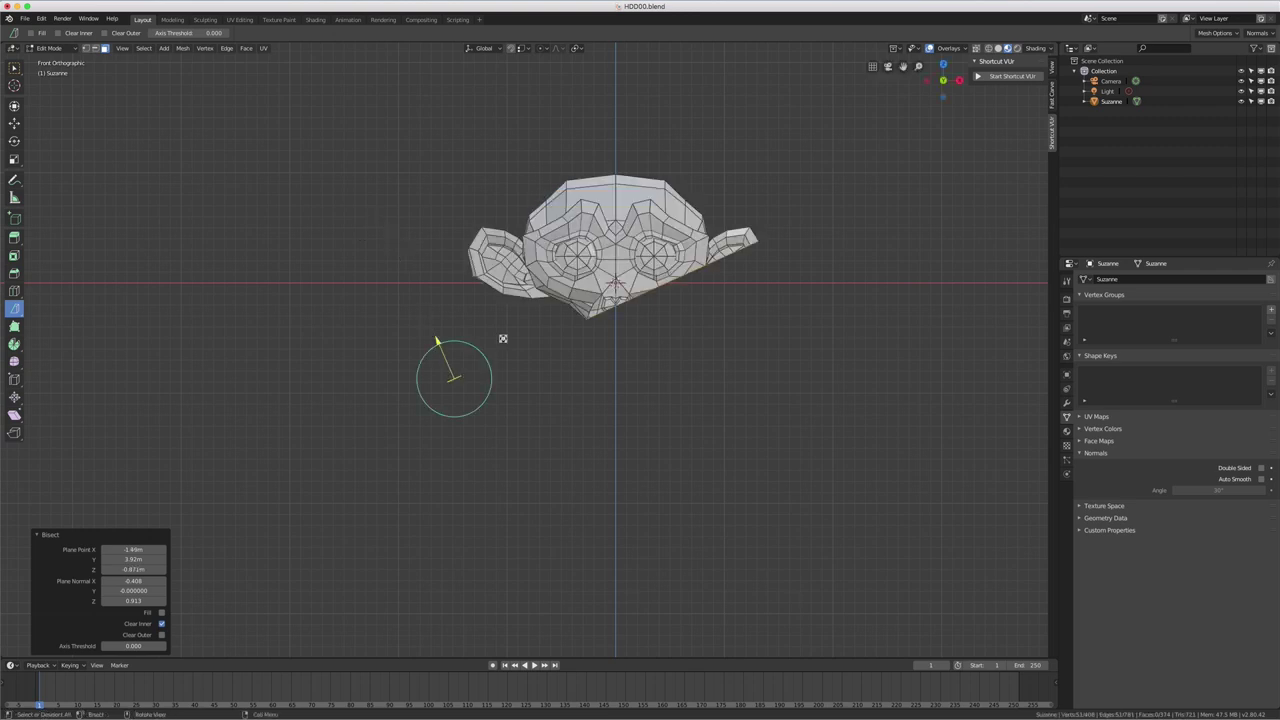